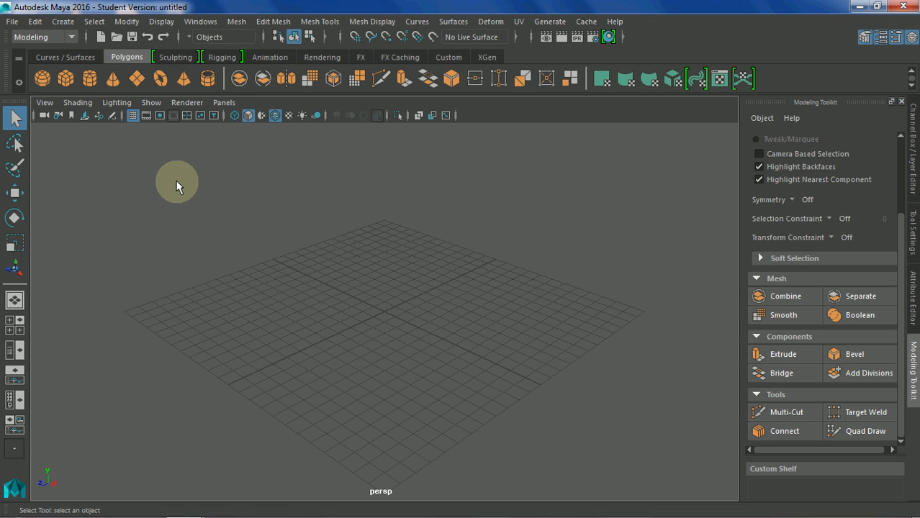
Step: Create a polygon cylinder with radius 1, height 2, 10 axis divisions, 1 height division and 1 cap division, framed in view
double_click(90, 80)
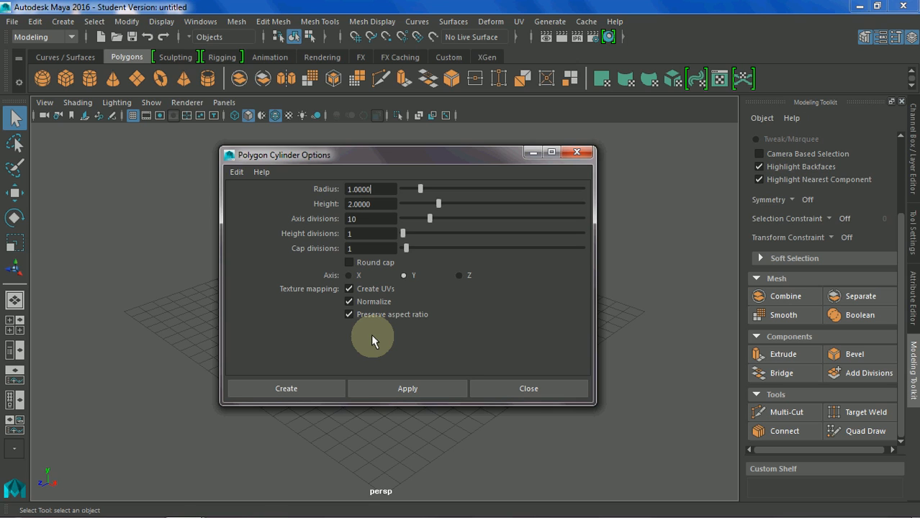
click(324, 384)
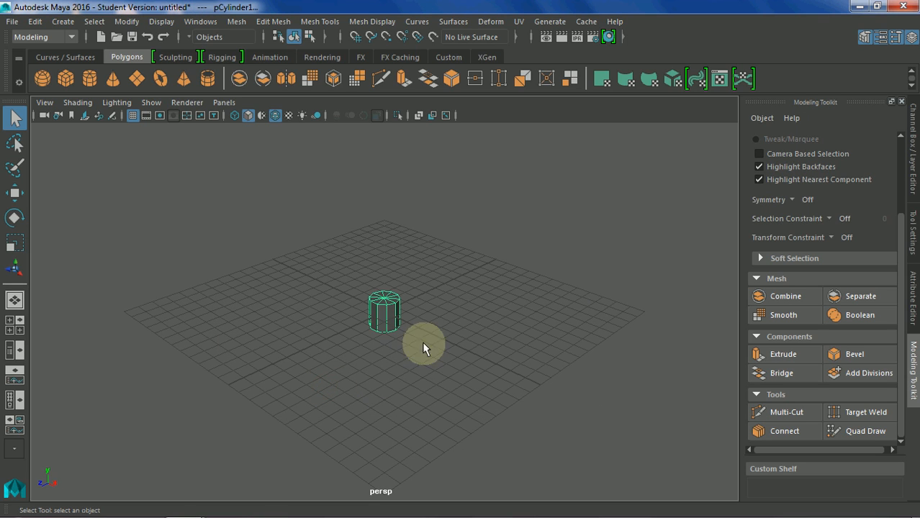
key(f)
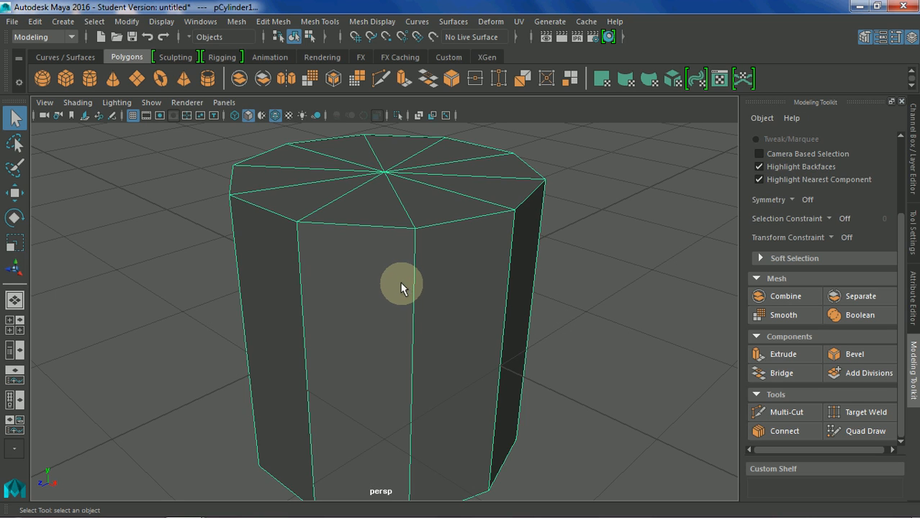
alt+drag(387, 302, 431, 310)
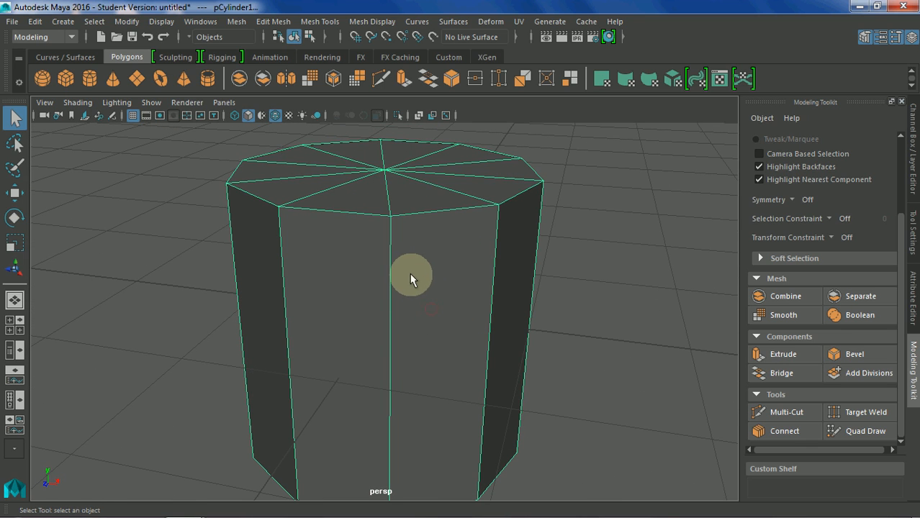
mouse_move(416, 277)
alt+middle_down()
mouse_move(383, 282)
mouse_move(394, 248)
mouse_move(390, 283)
mouse_move(452, 267)
mouse_move(419, 265)
alt+middle_up()
alt+right_drag(398, 267, 438, 181)
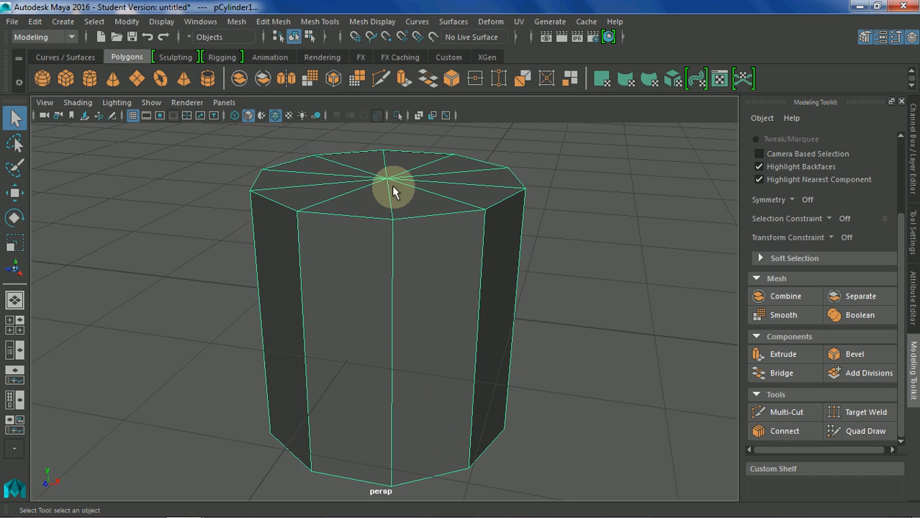
Step: Select all the faces of the cylinder's top and bottom caps in face mode
right_drag(392, 185, 391, 162)
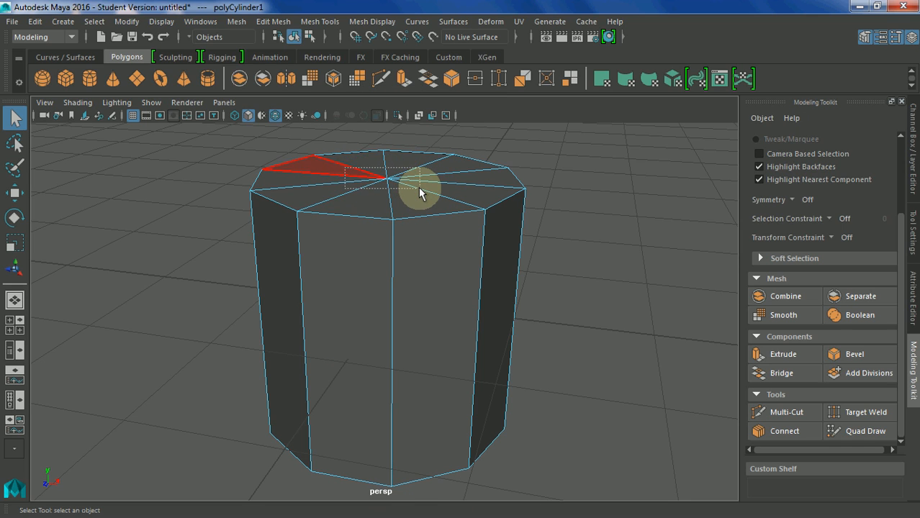
double_click(419, 187)
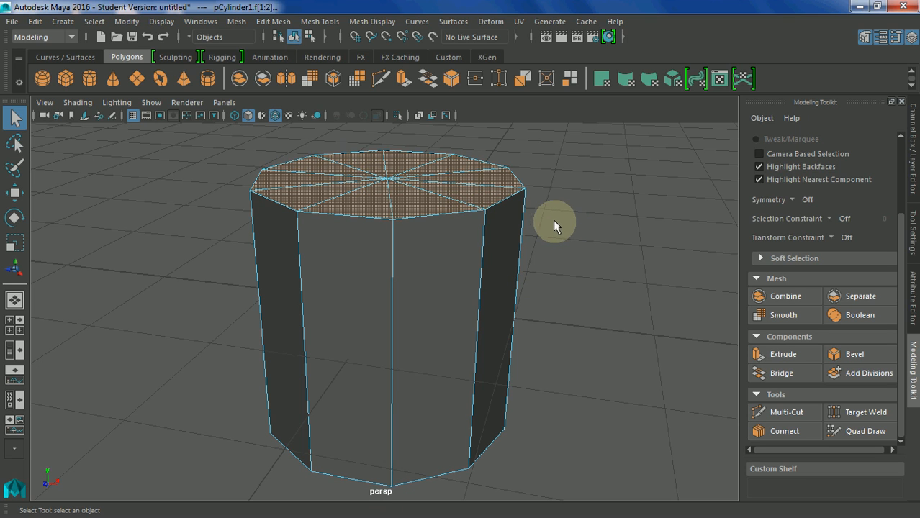
alt+drag(460, 316, 431, 264)
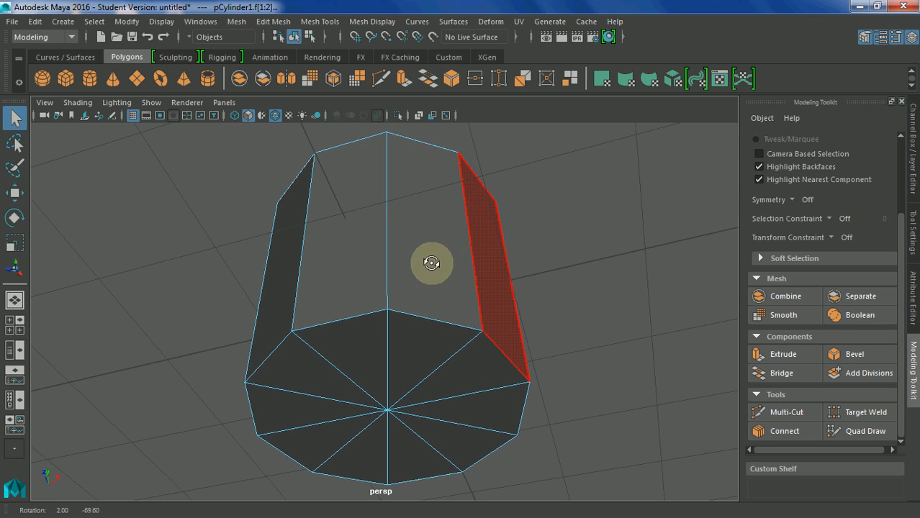
drag(335, 383, 434, 427)
alt+drag(487, 243, 449, 308)
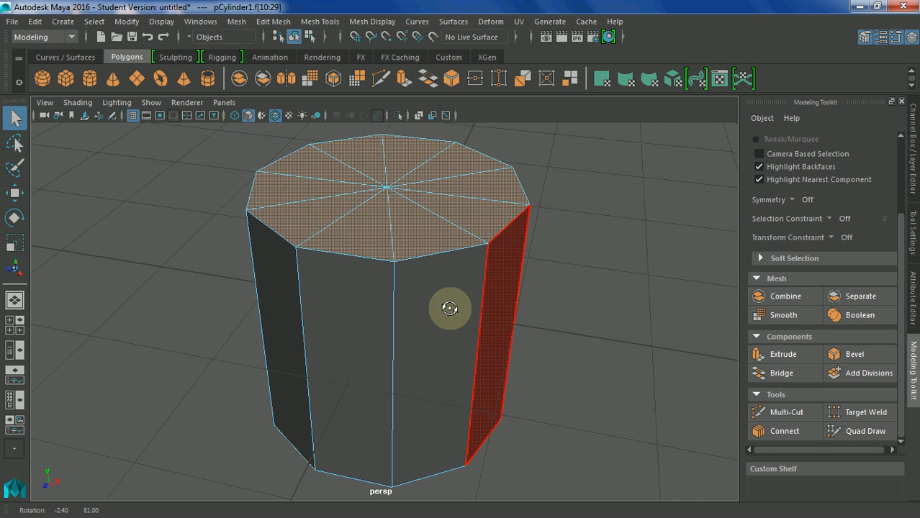
Step: Extrude both caps, scale them inward to form a narrow border, and scale them vertically back to rim level
click(403, 79)
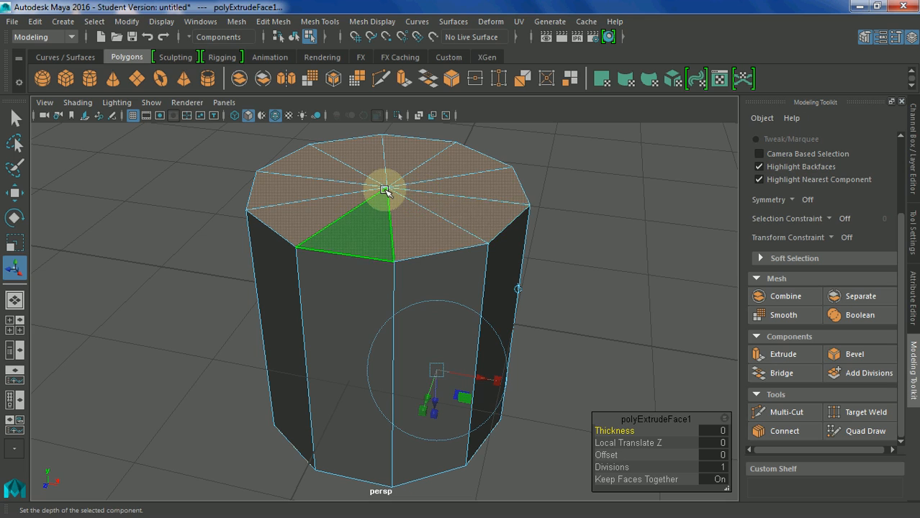
key(r)
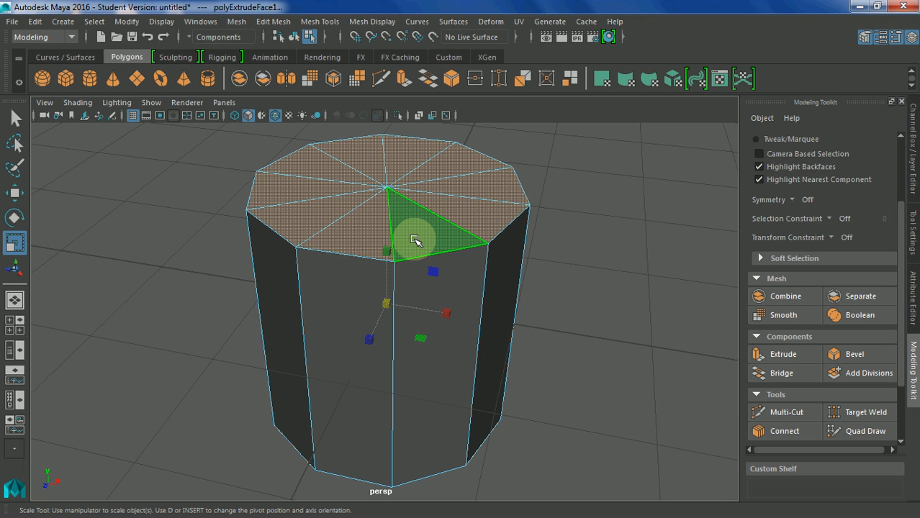
drag(383, 304, 370, 314)
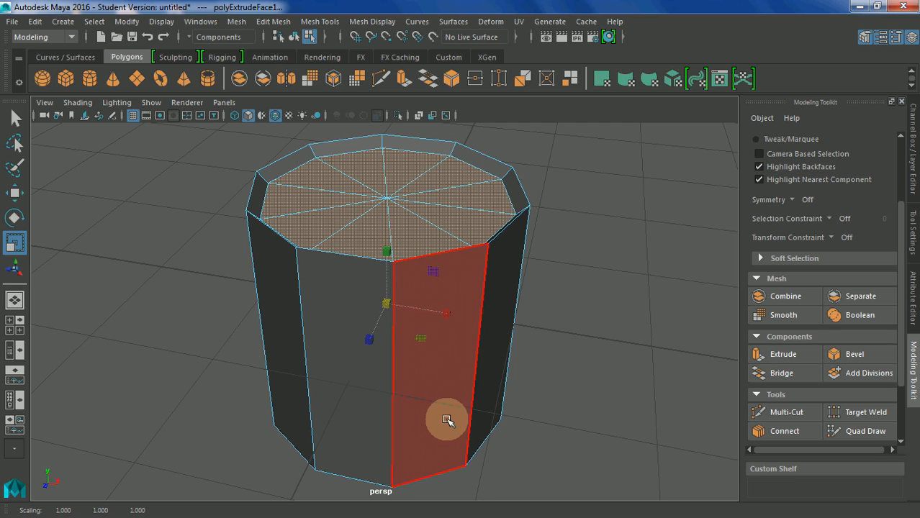
drag(387, 252, 391, 247)
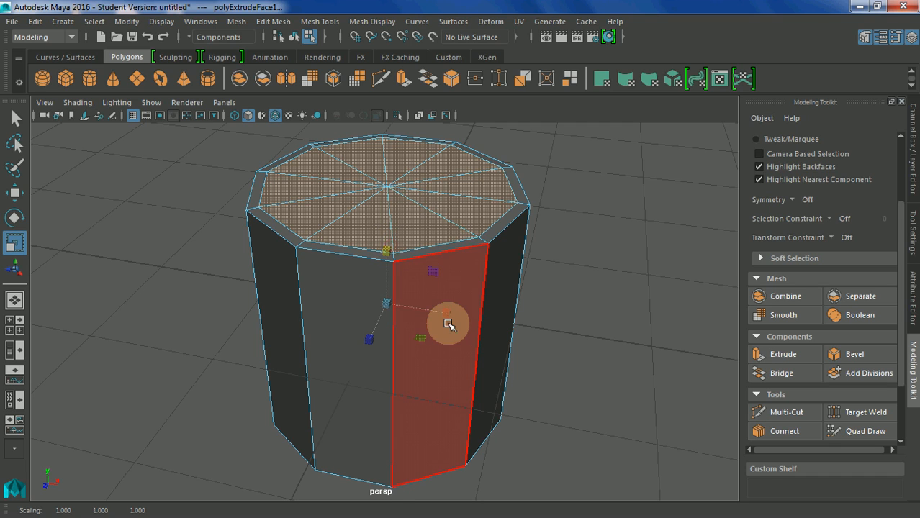
Step: Extrude the inset cap faces again and scale them vertically toward the cylinder's middle to recess both ends
click(403, 79)
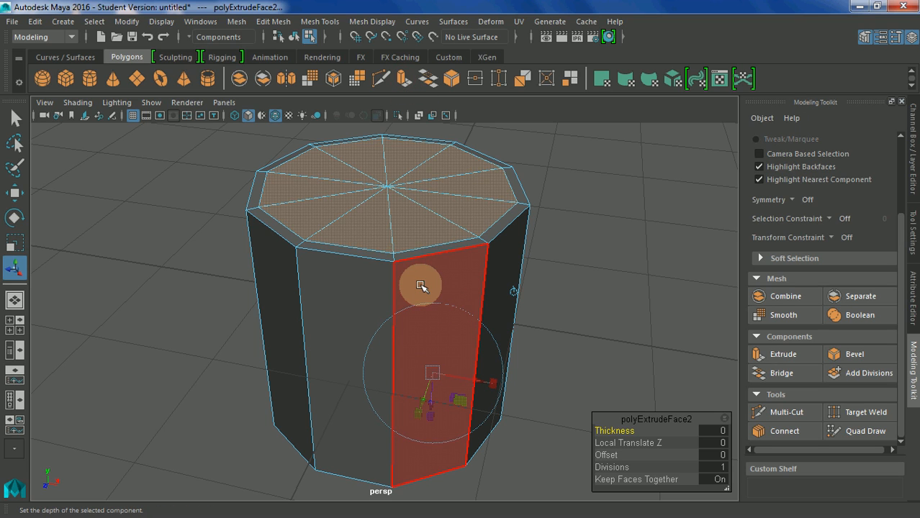
key(r)
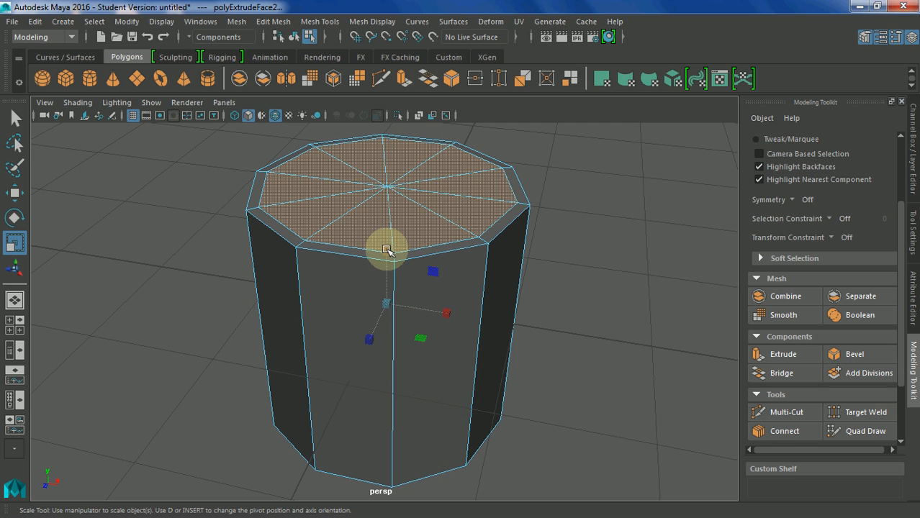
drag(387, 248, 390, 259)
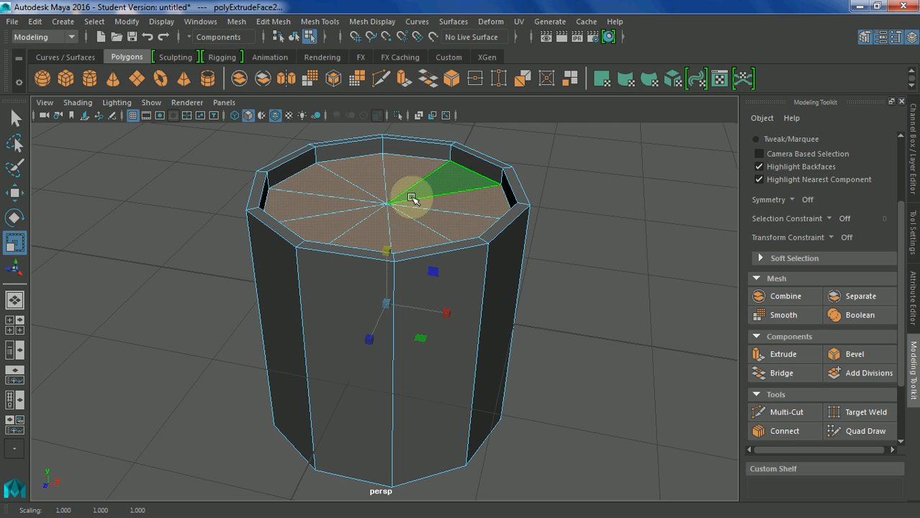
Step: Delete the recessed cap faces and close the top opening along its inner edge loop with a single flat face
key(Delete)
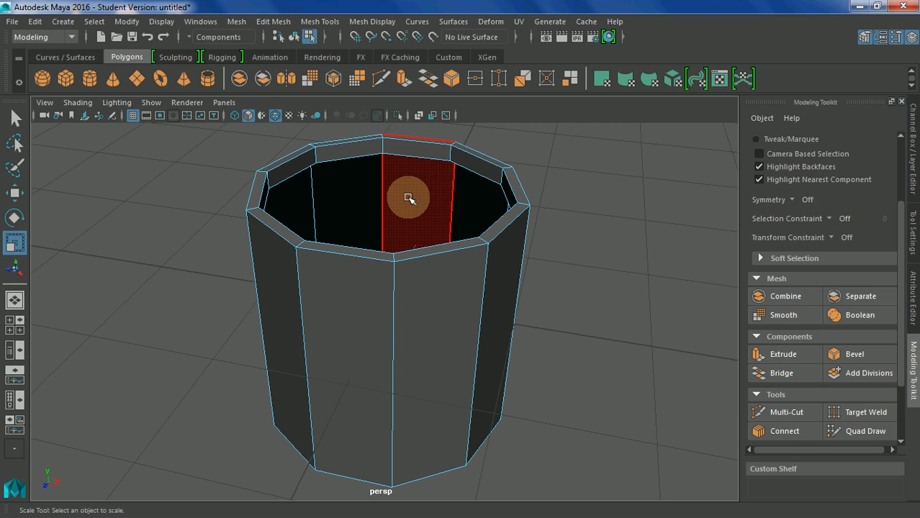
right_drag(394, 189, 401, 92)
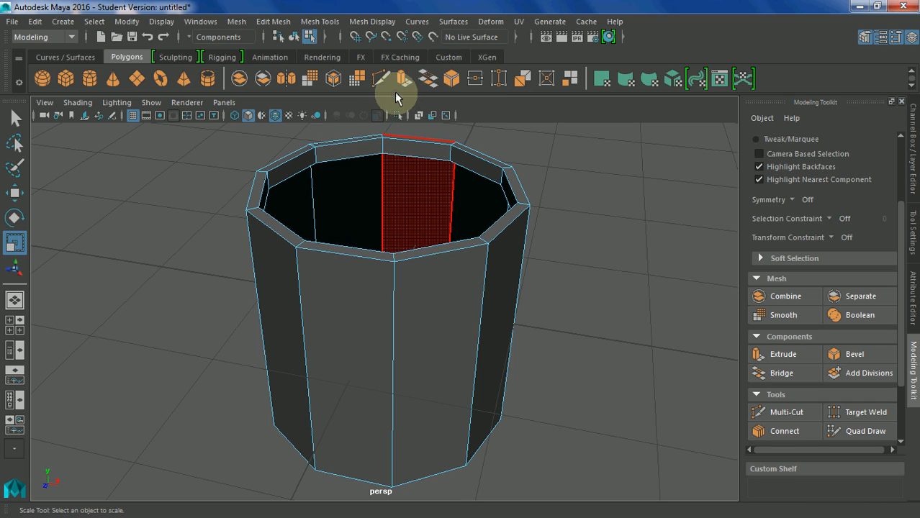
click(417, 157)
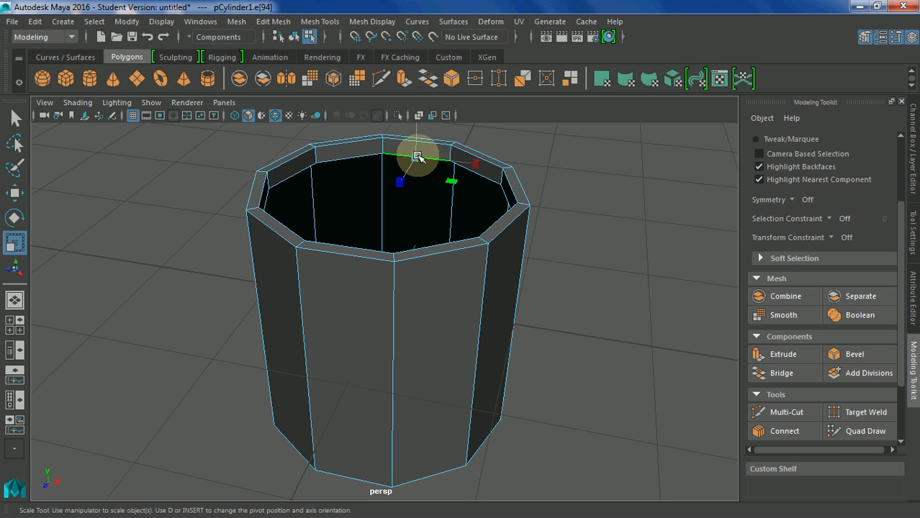
double_click(358, 155)
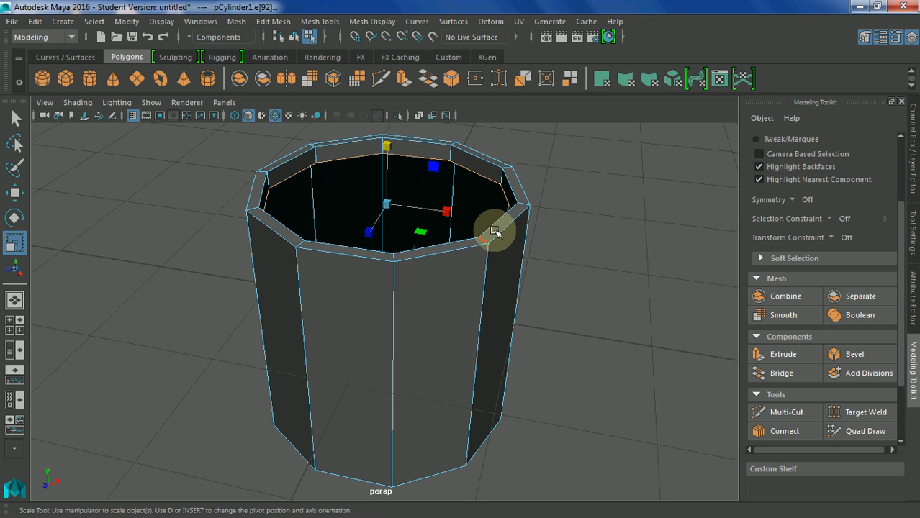
click(427, 78)
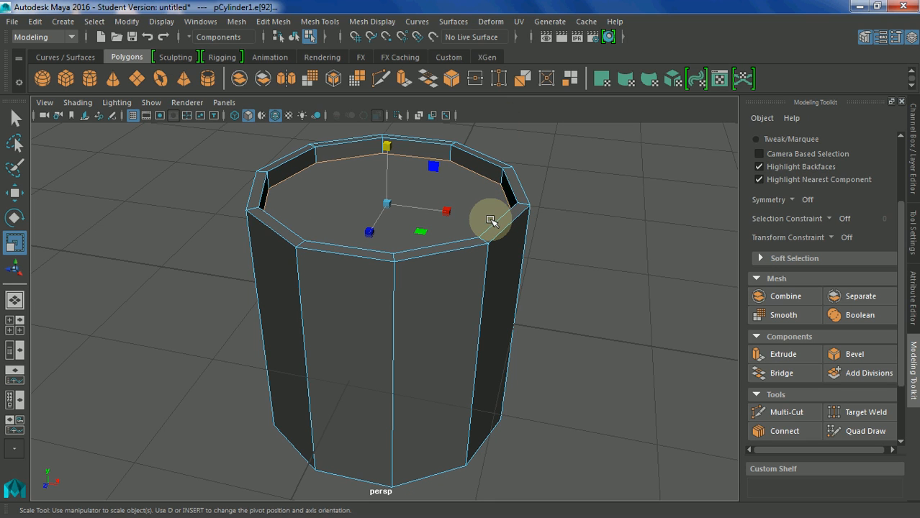
Step: Make a straight Multi-Cut across the new top face between two inner-rim vertices, each one vertex away from the same rim corner's neighbours
alt+drag(494, 211, 477, 276)
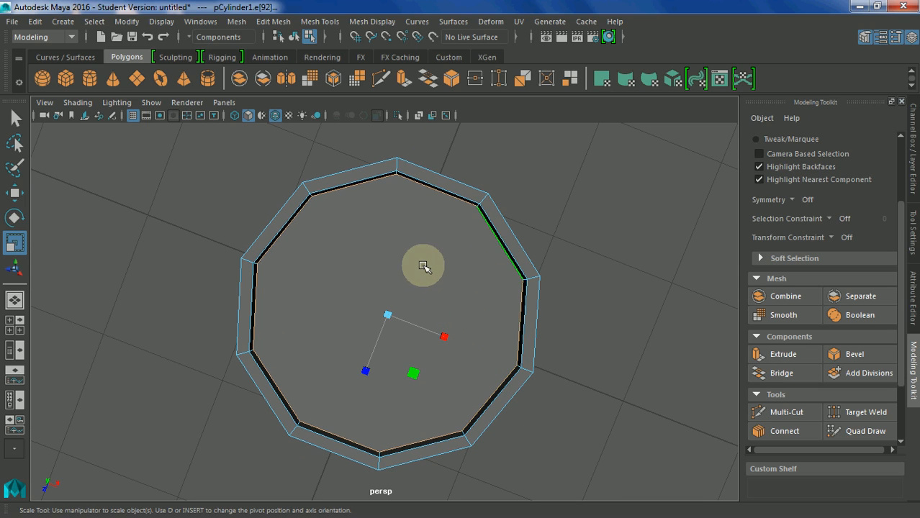
click(381, 79)
click(477, 207)
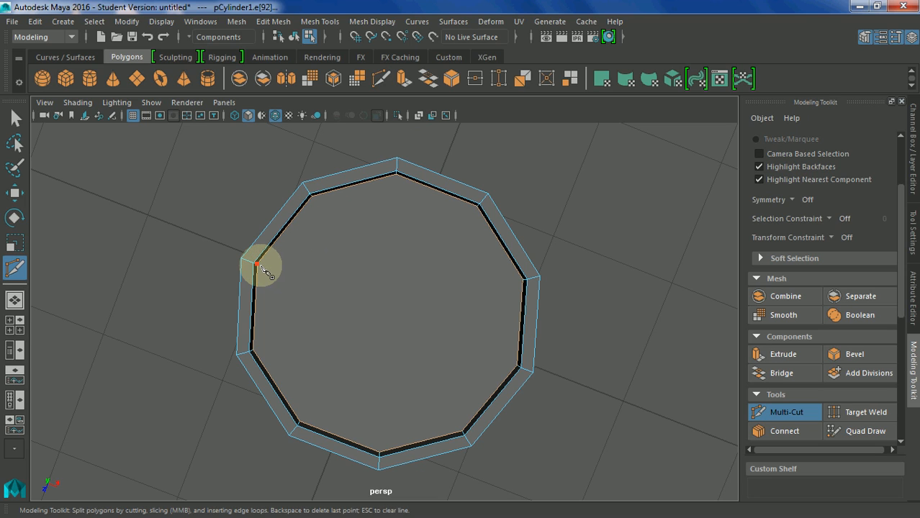
click(258, 264)
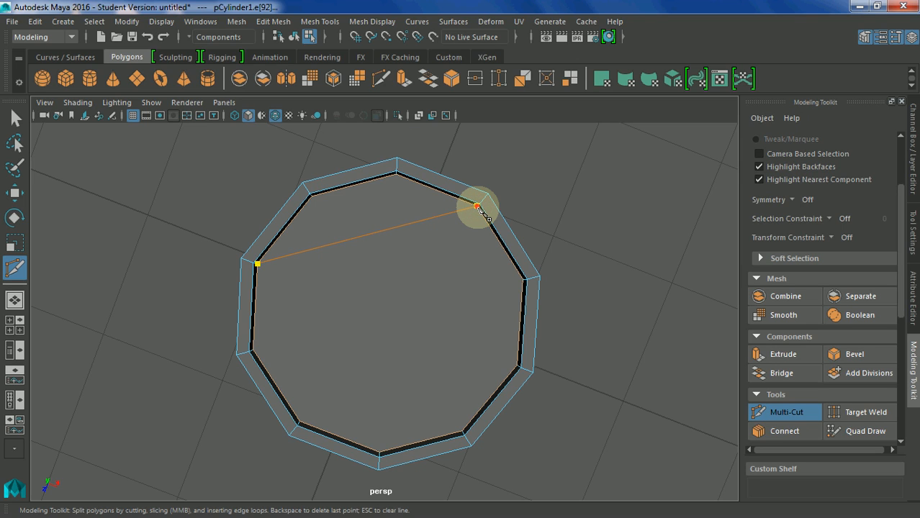
click(478, 207)
key(Return)
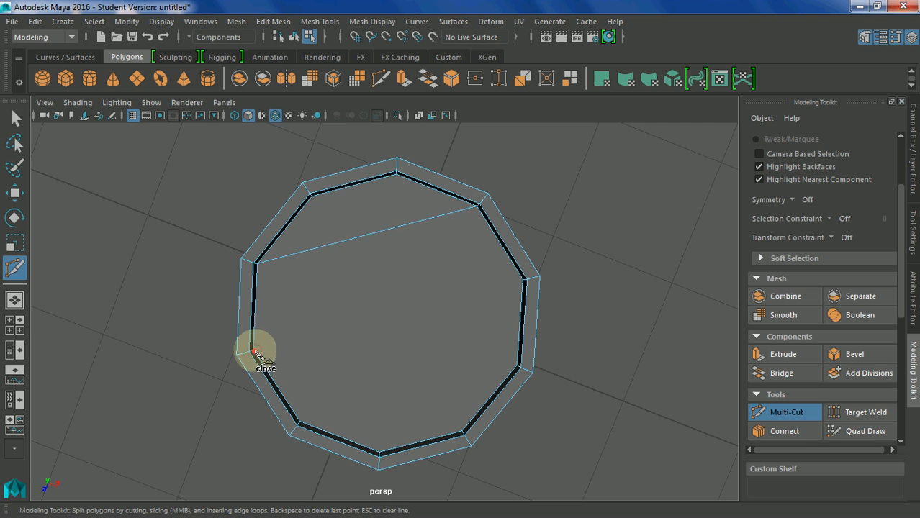
Step: Make two more Multi-Cuts across the top face, parallel to the first, between successive opposite pairs of inner-rim vertices
click(254, 352)
click(253, 352)
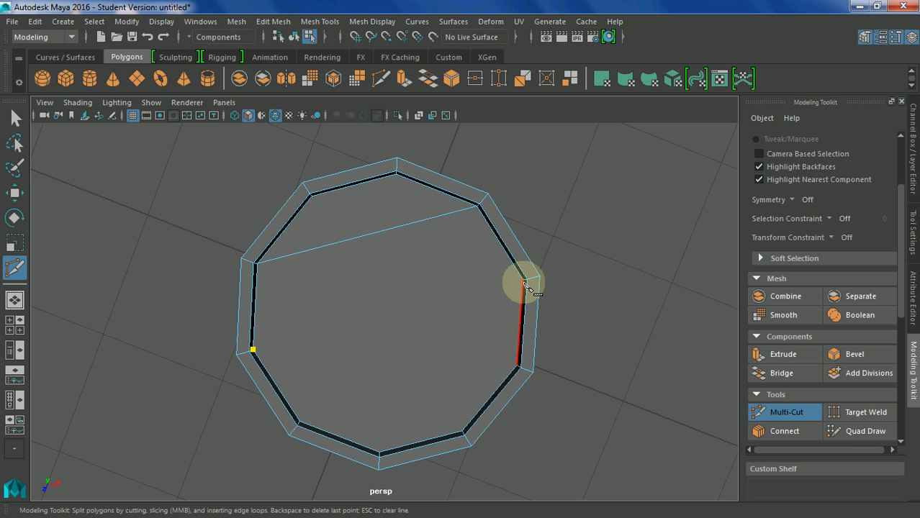
click(523, 281)
key(Return)
click(379, 453)
key(Escape)
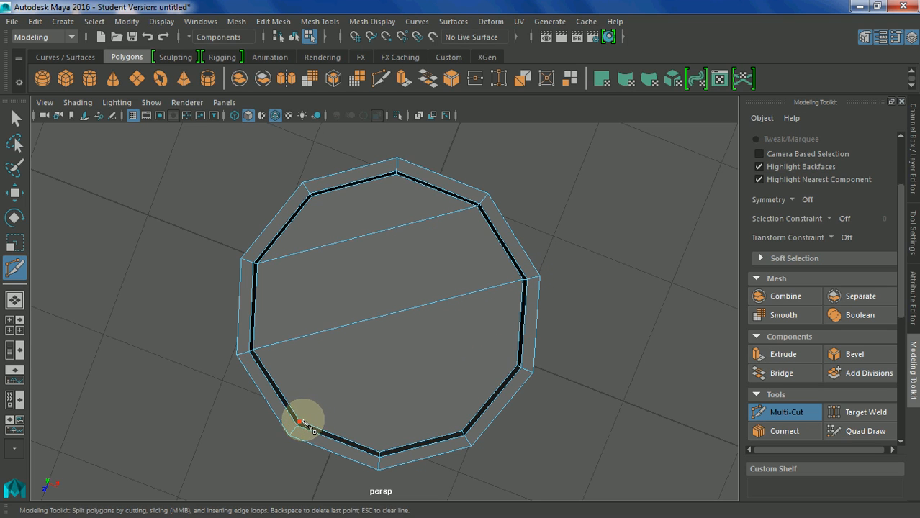
click(300, 422)
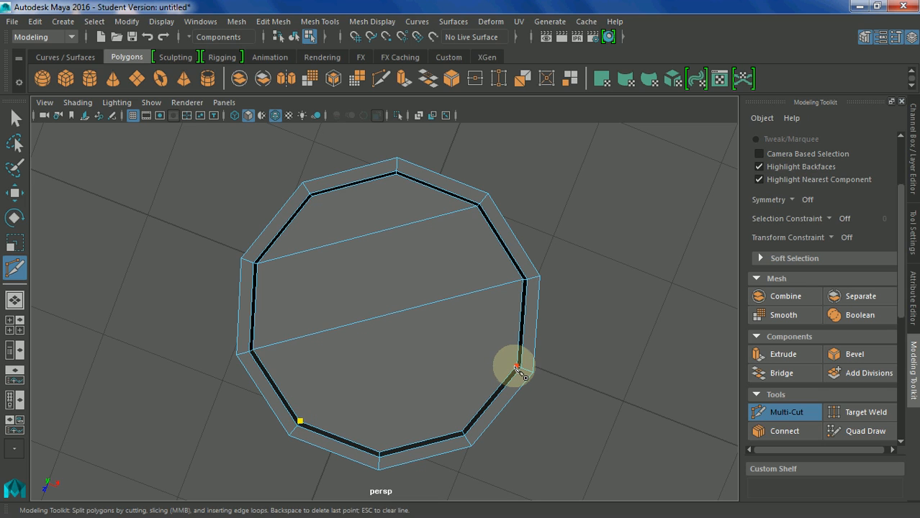
right_click(519, 365)
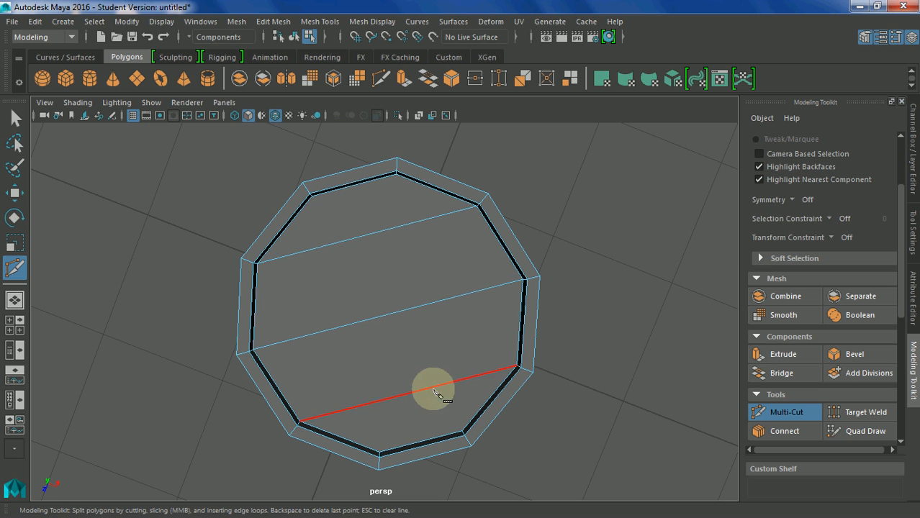
Step: Leave the Multi-Cut tool and select the complete ring of vertical side faces around the cylinder in face mode
alt+drag(425, 376, 530, 313)
click(421, 275)
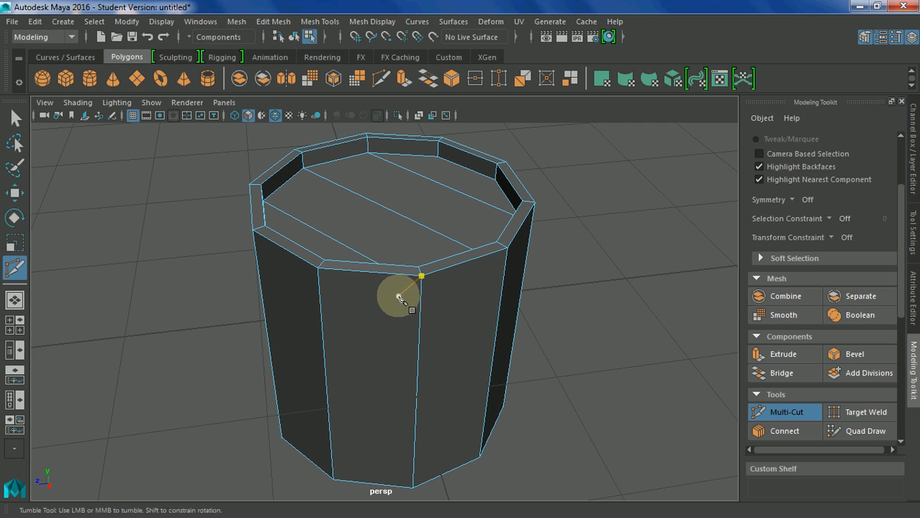
click(392, 198)
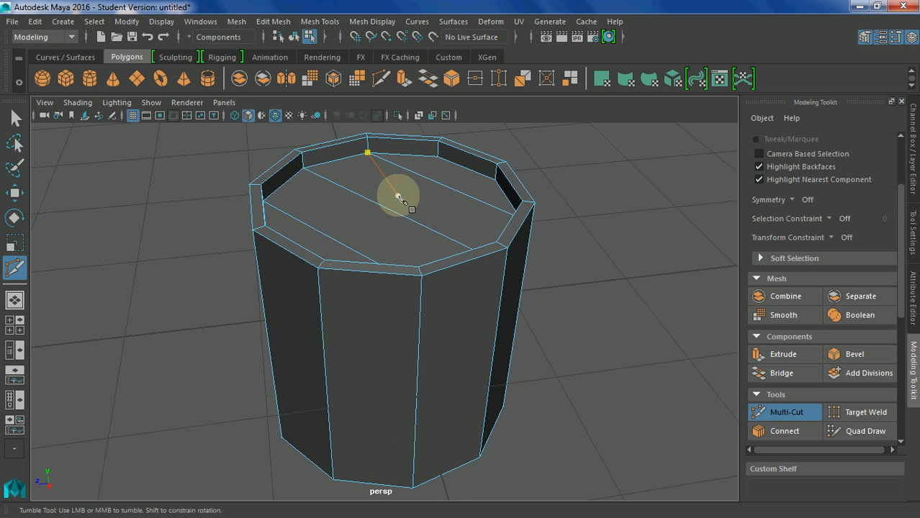
right_click(398, 198)
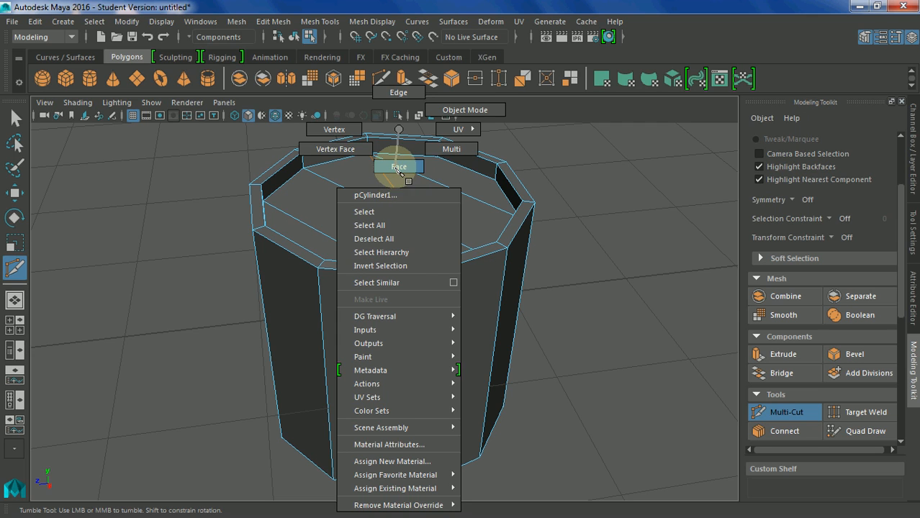
click(396, 167)
click(417, 240)
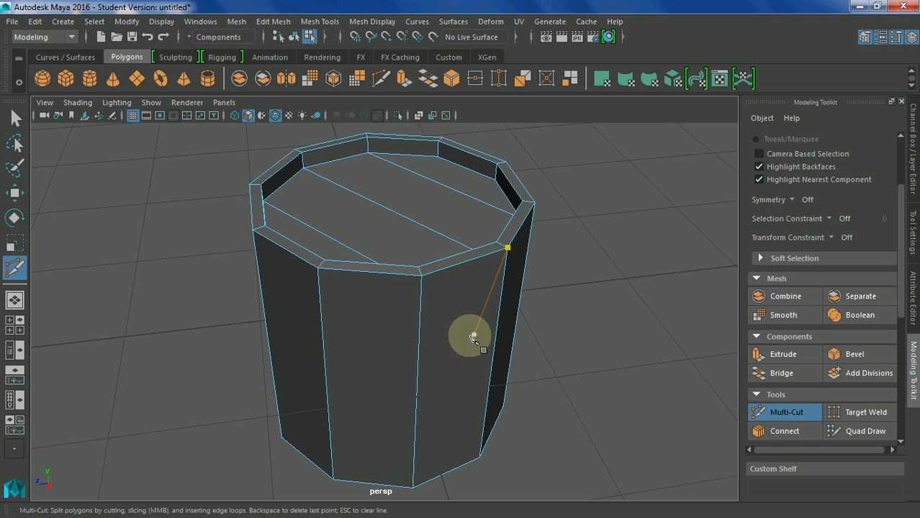
key(q)
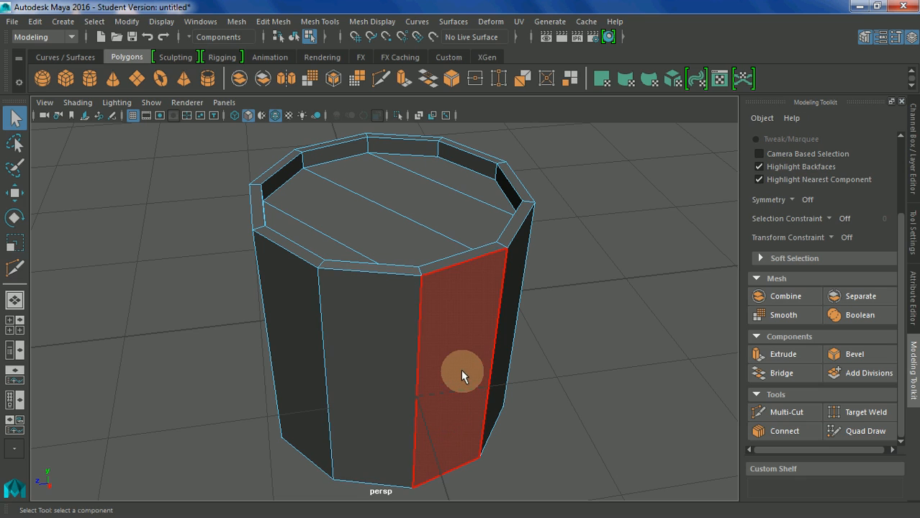
click(457, 347)
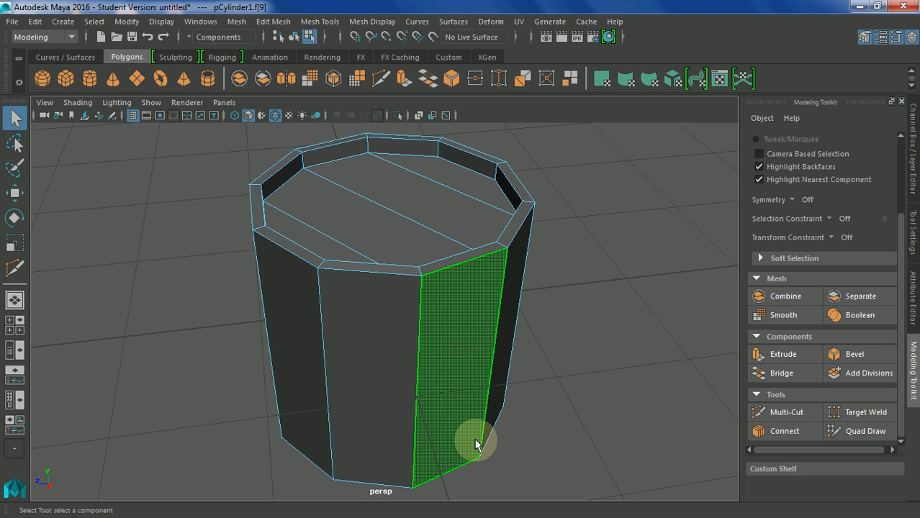
double_click(382, 373)
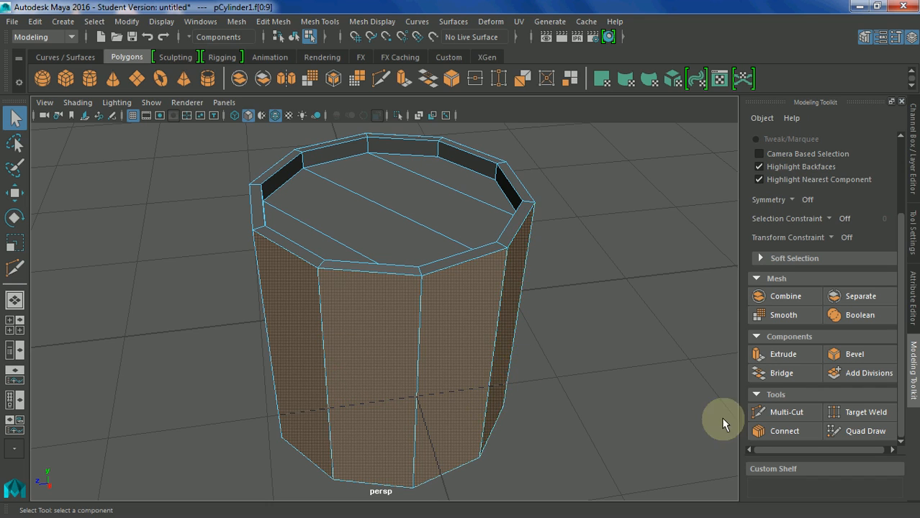
Step: Connect the selected side faces with 2 segments to add two horizontal edge loops around the cylinder
click(785, 431)
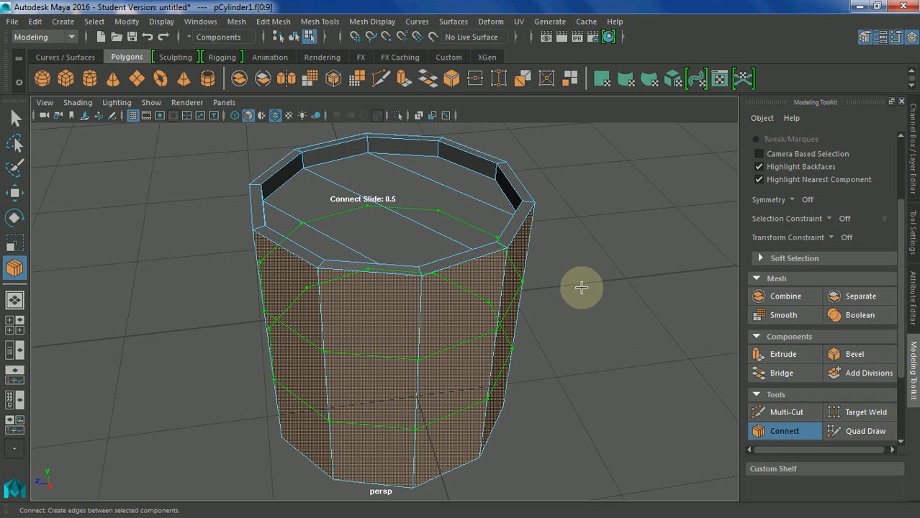
middle_drag(582, 313, 617, 342)
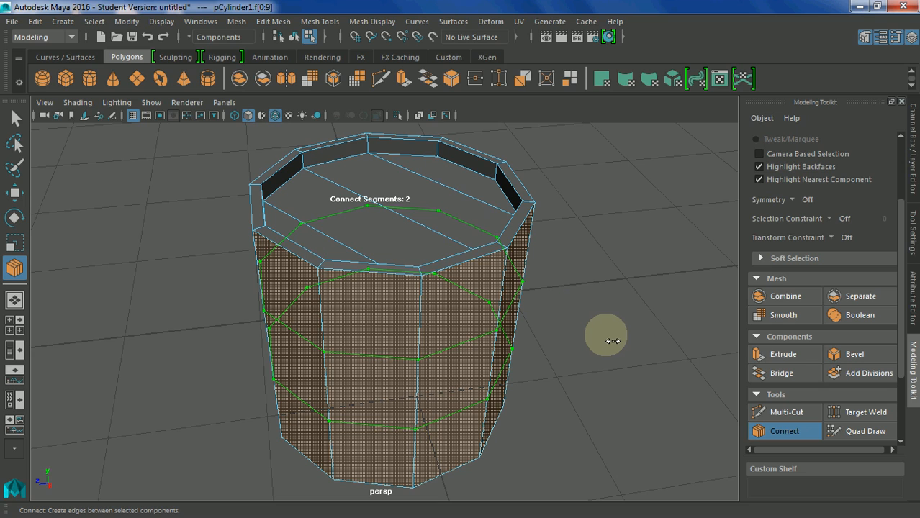
key(q)
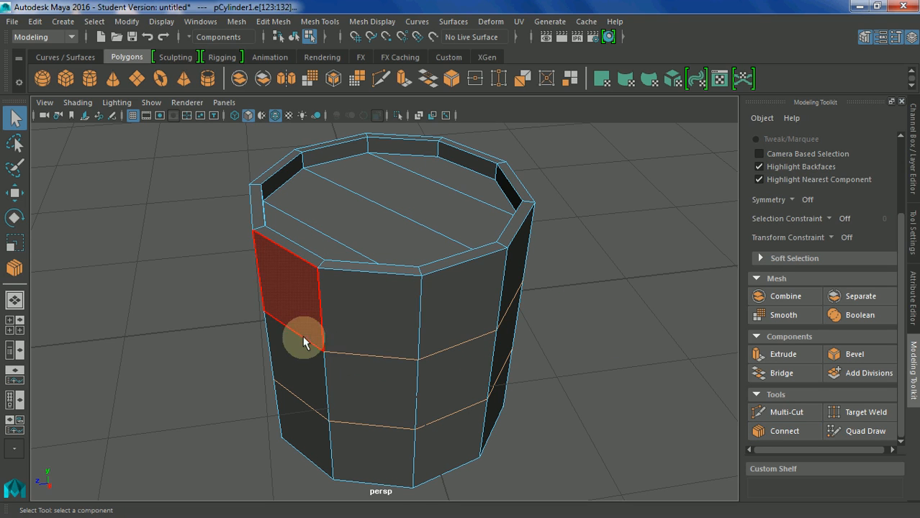
Step: Bevel the two new edge loops with a fraction of 0.2 to form two narrow bands
click(858, 355)
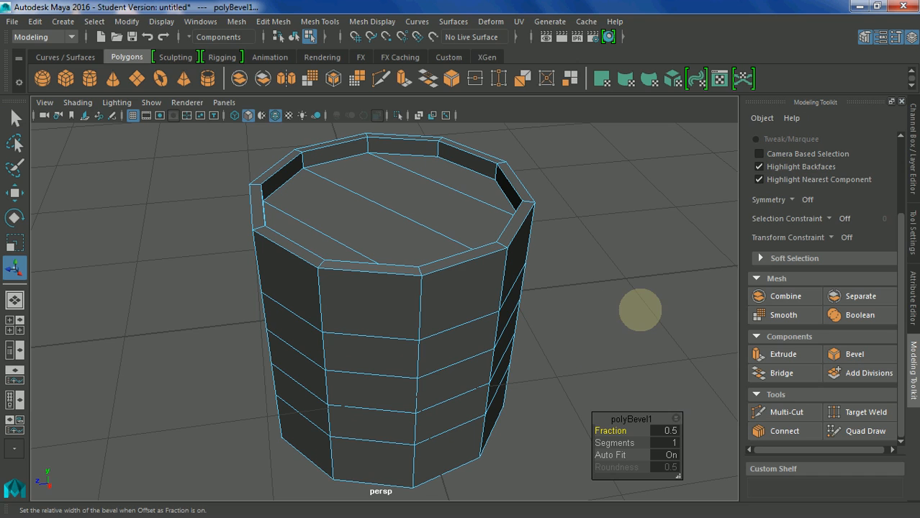
middle_drag(636, 313, 633, 312)
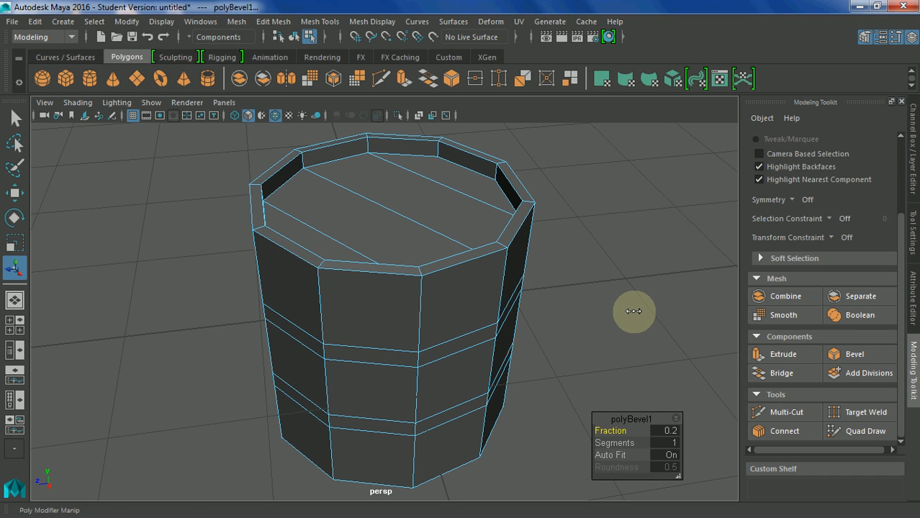
alt+drag(544, 369, 513, 347)
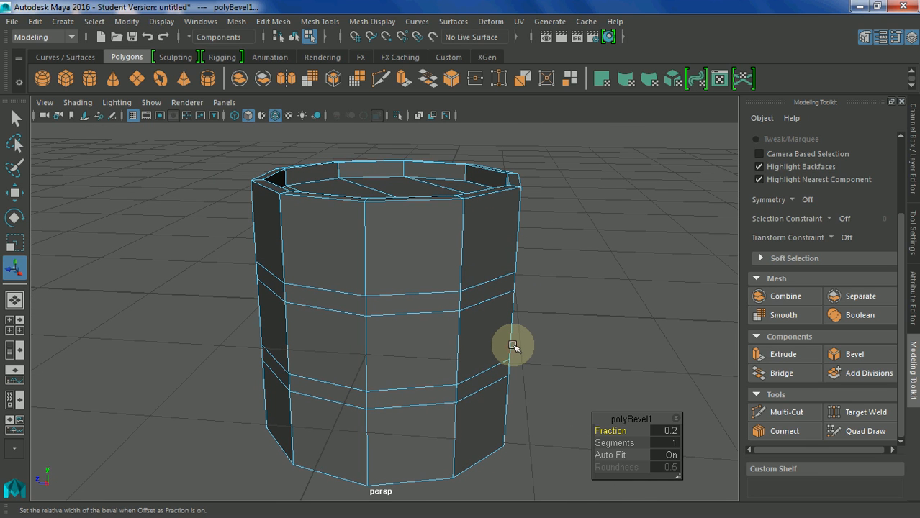
Step: Select all faces of both narrow bands around the cylinder
click(418, 307)
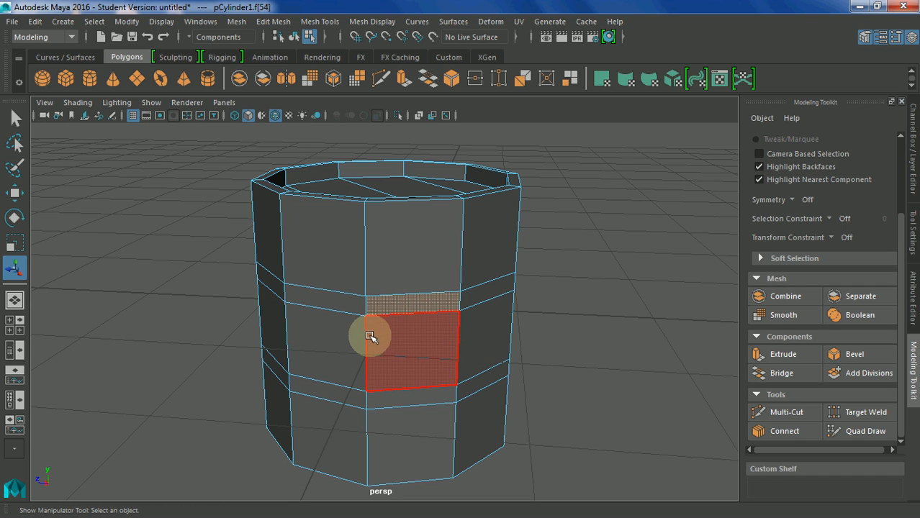
shift+double_click(333, 302)
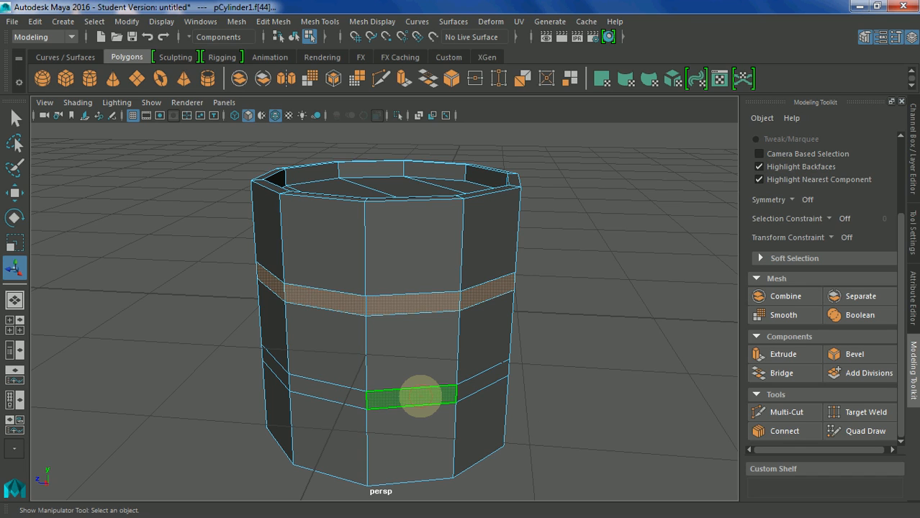
shift+double_click(396, 397)
shift+double_click(328, 396)
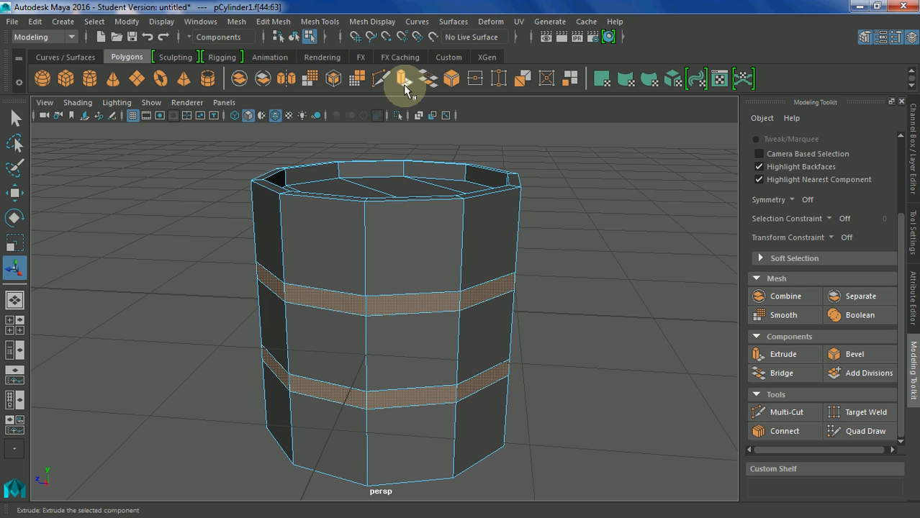
Step: Extrude both bands, scale them outward uniformly into raised hoops, and scale them down slightly in height
click(404, 80)
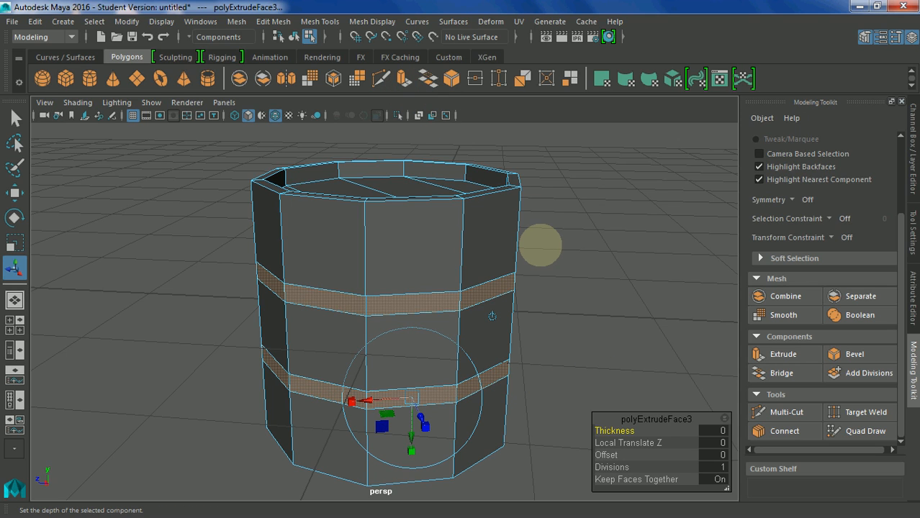
key(r)
drag(391, 305, 404, 303)
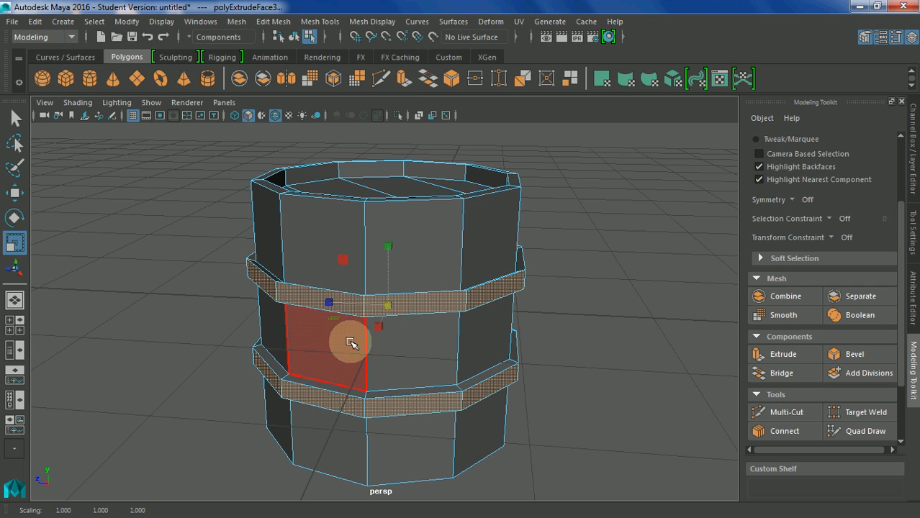
drag(390, 248, 390, 250)
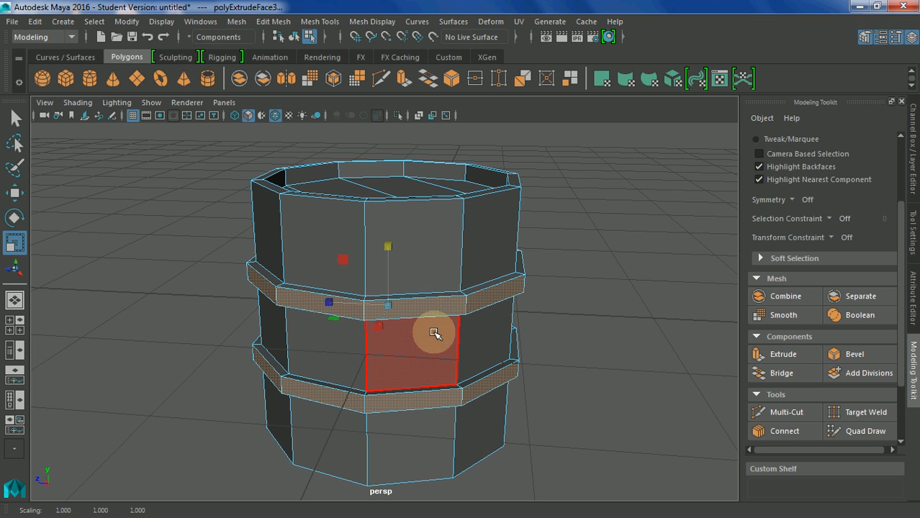
alt+drag(414, 346, 478, 349)
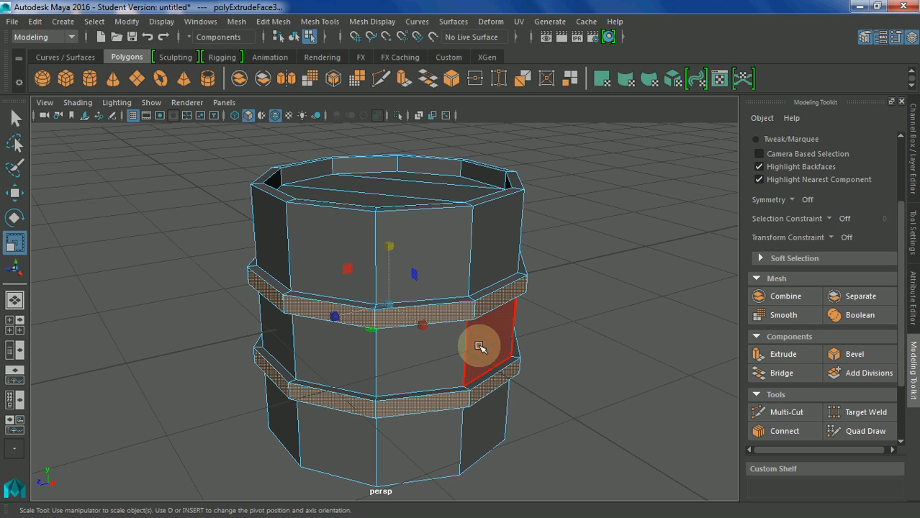
Step: In the front view, box-select all faces from the upper hoop through the lower hoop, including the middle section
click(224, 103)
mouse_move(317, 143)
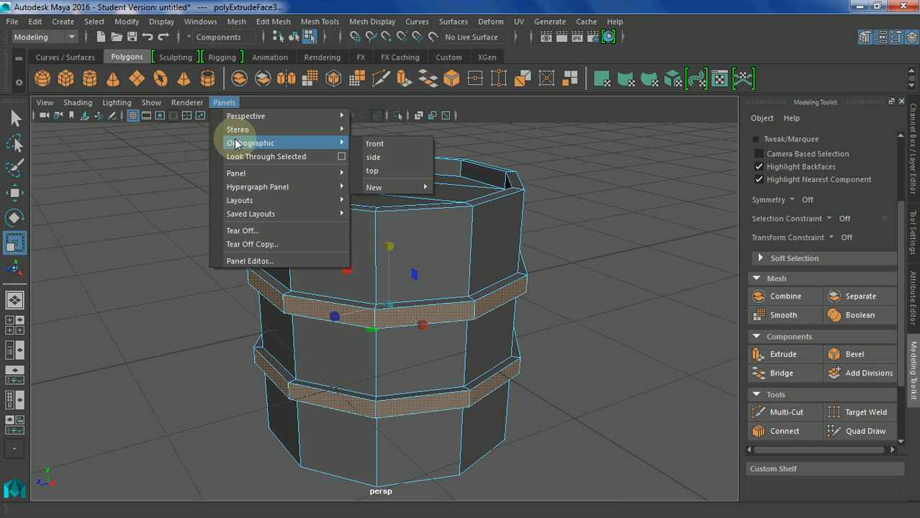
click(385, 144)
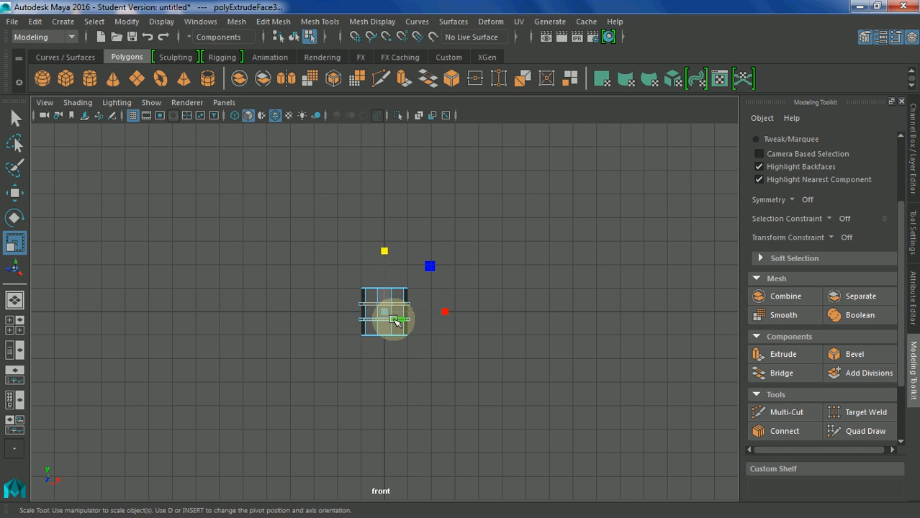
scroll(395, 319, up, 6)
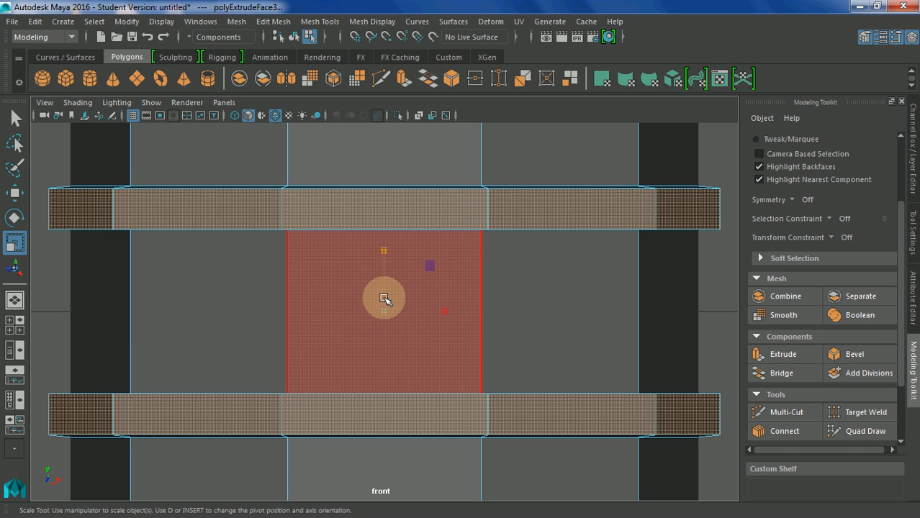
scroll(383, 299, down, 4)
scroll(385, 299, up, 5)
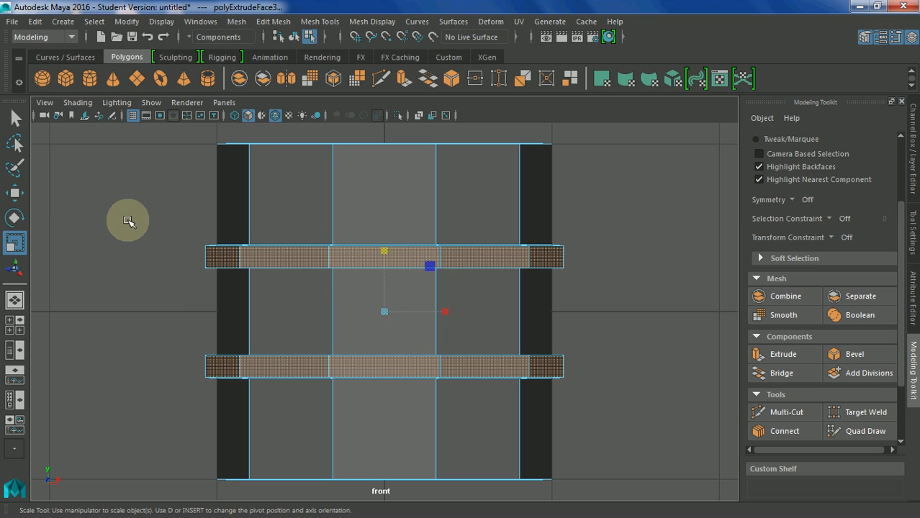
key(q)
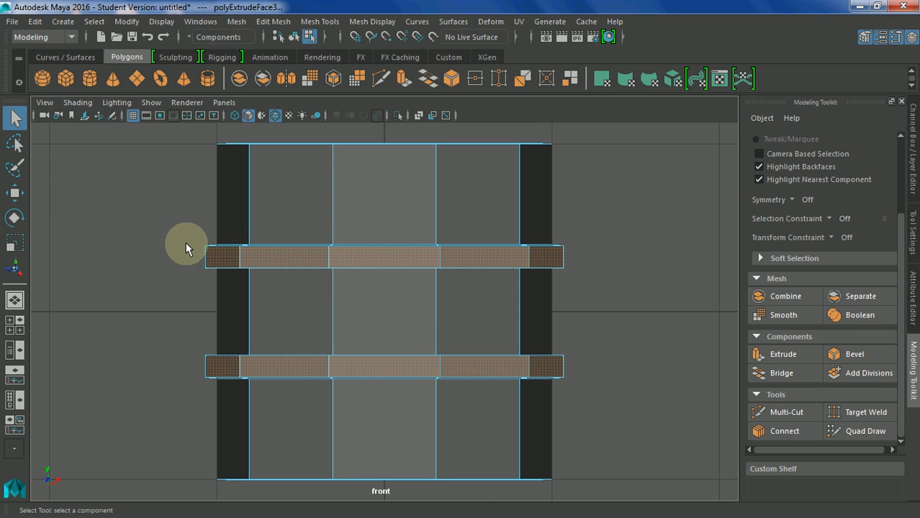
drag(185, 245, 584, 378)
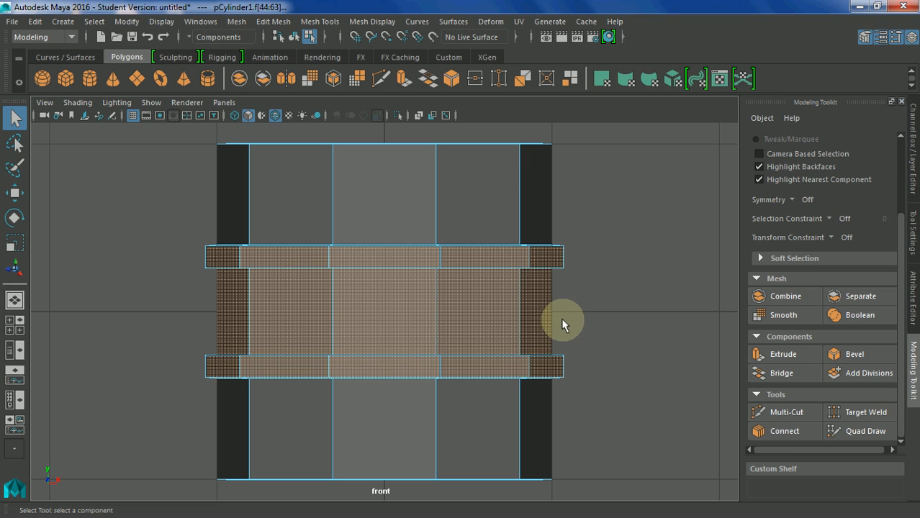
Step: Scale the selected middle section outward to bulge the barrel, reduce its height slightly, and return to the perspective view
key(t)
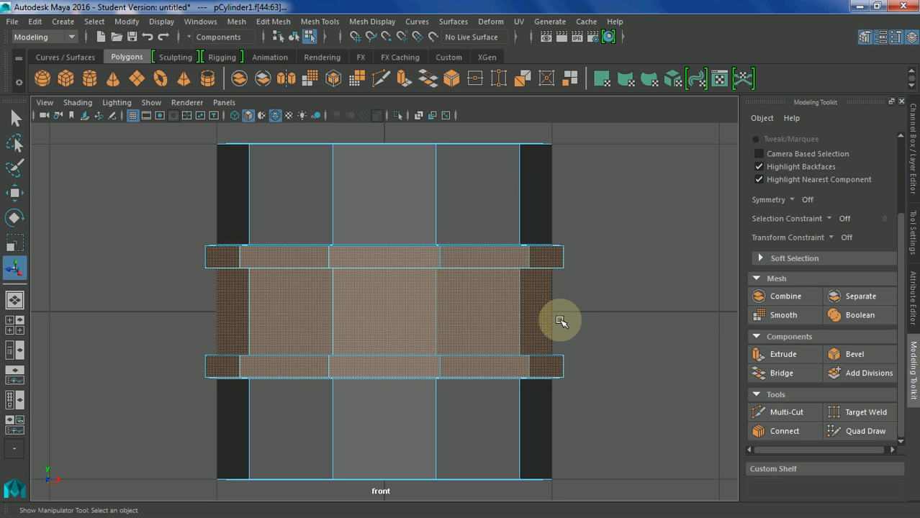
key(r)
drag(384, 311, 416, 308)
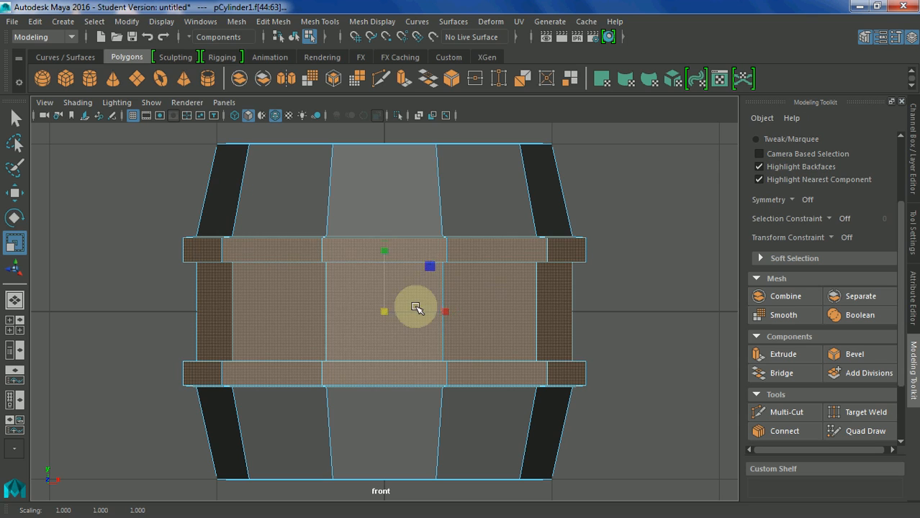
drag(384, 249, 382, 252)
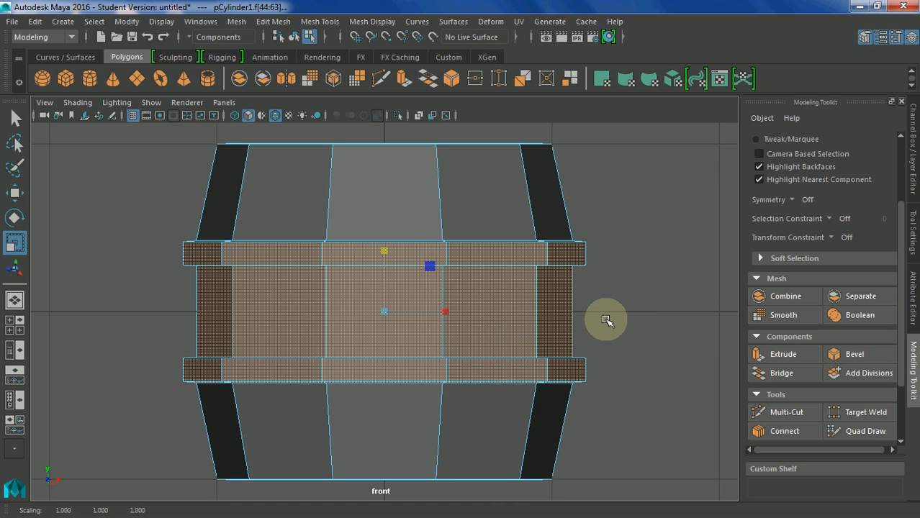
click(223, 102)
mouse_move(245, 116)
click(378, 118)
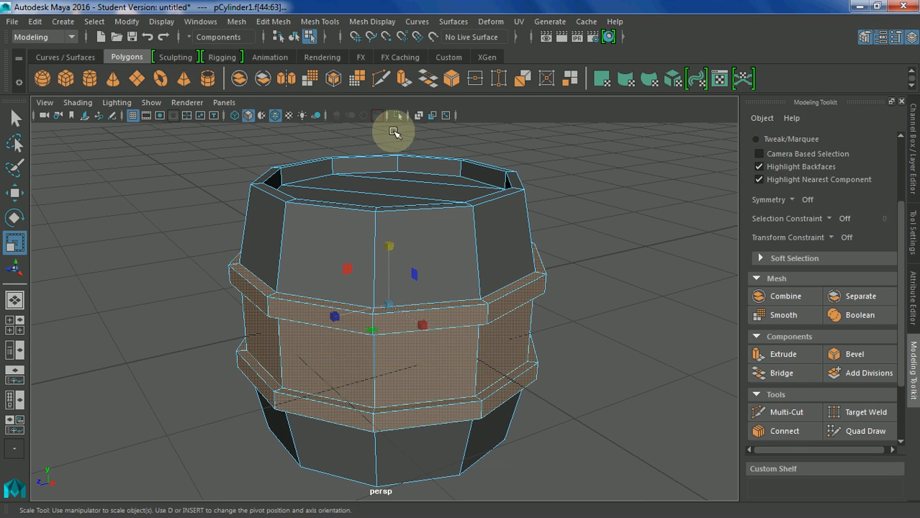
click(558, 333)
click(521, 231)
click(383, 257)
click(302, 274)
click(530, 226)
click(315, 253)
click(401, 322)
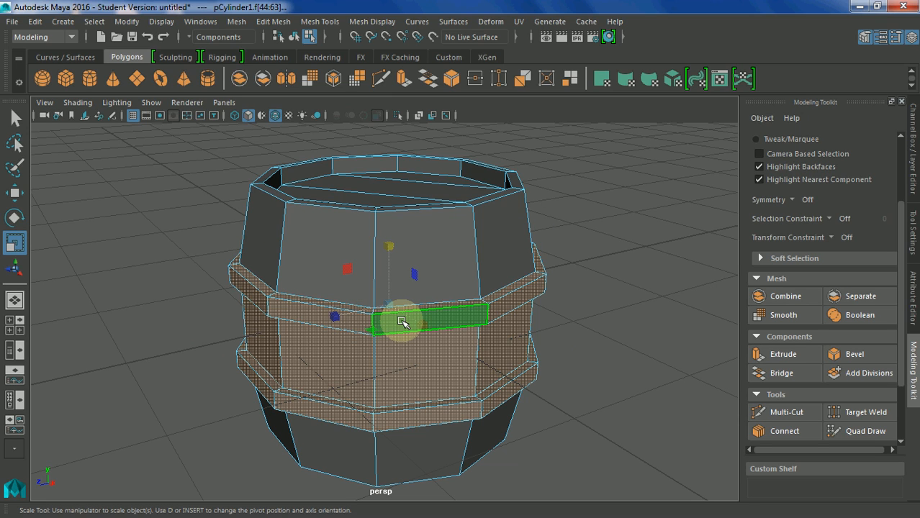
Step: Insert horizontal Multi-Cut edge loops around the barrel's upper, middle and lower sections, about midway up each, and cancel the stray cut point
click(381, 78)
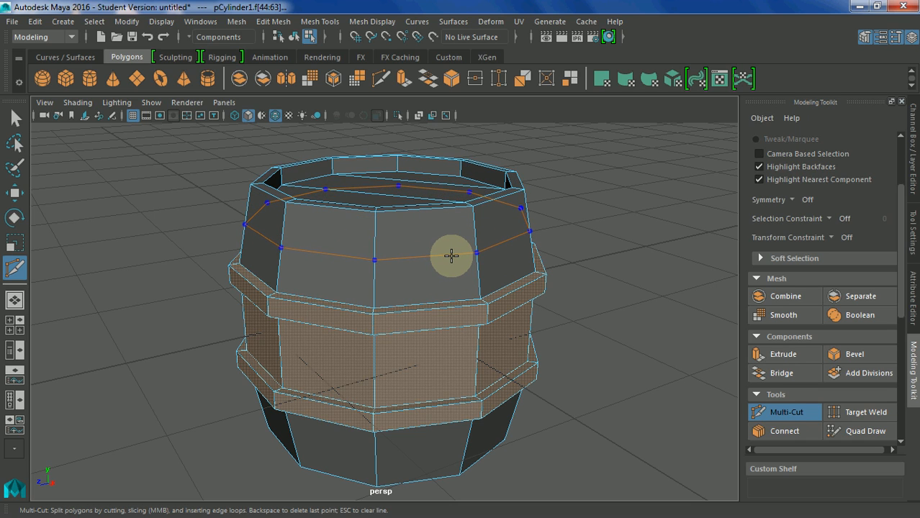
ctrl+click(451, 256)
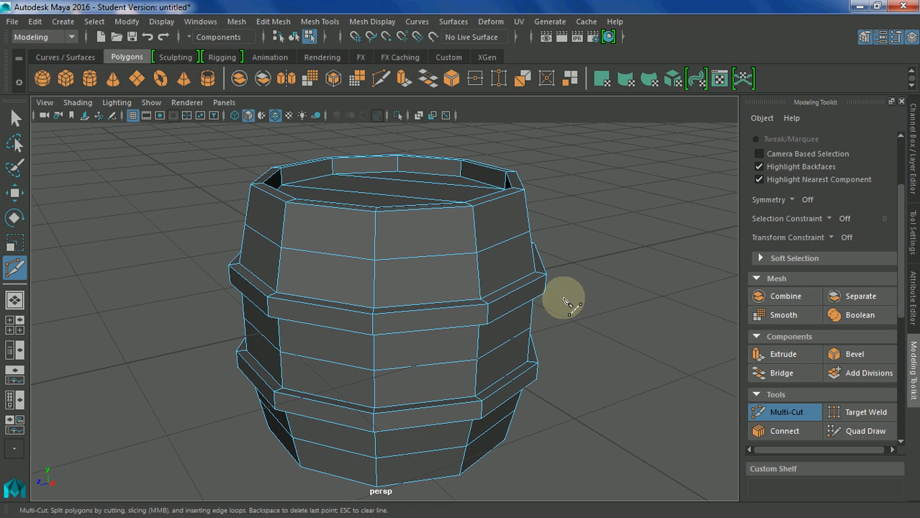
click(378, 261)
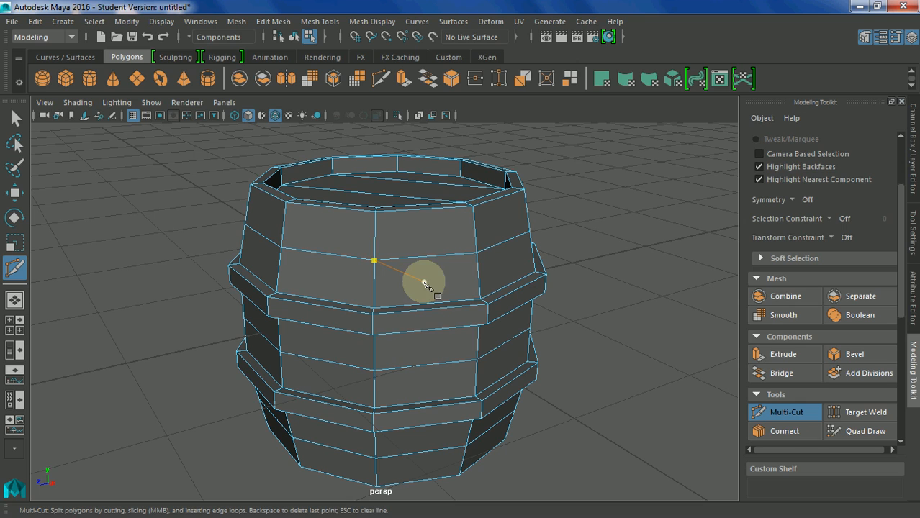
key(Escape)
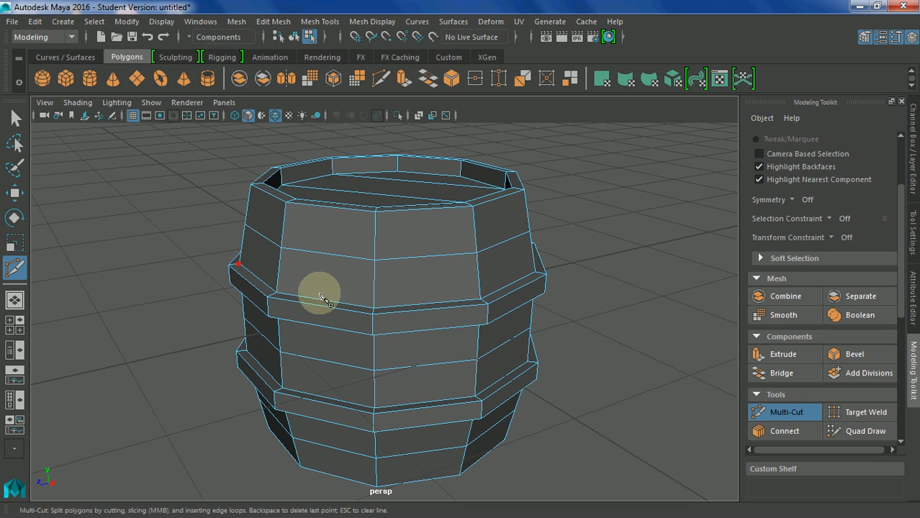
right_drag(405, 273, 405, 92)
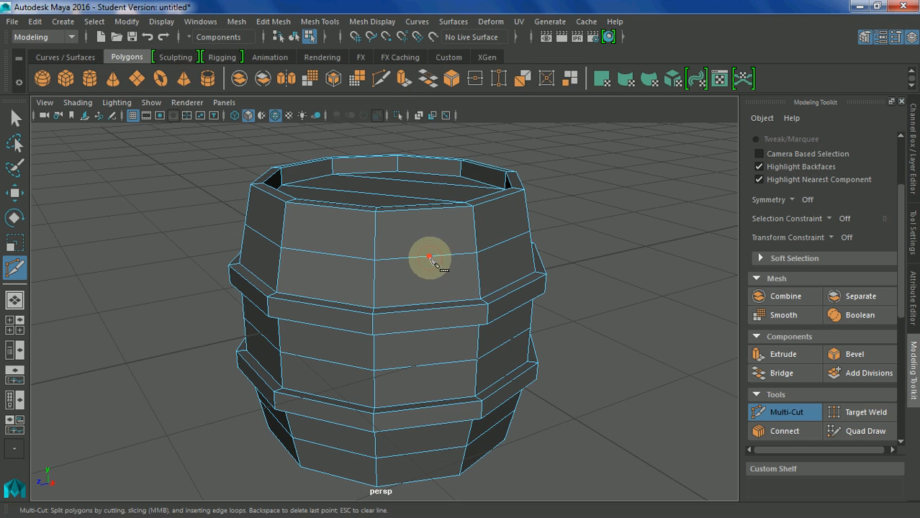
click(429, 256)
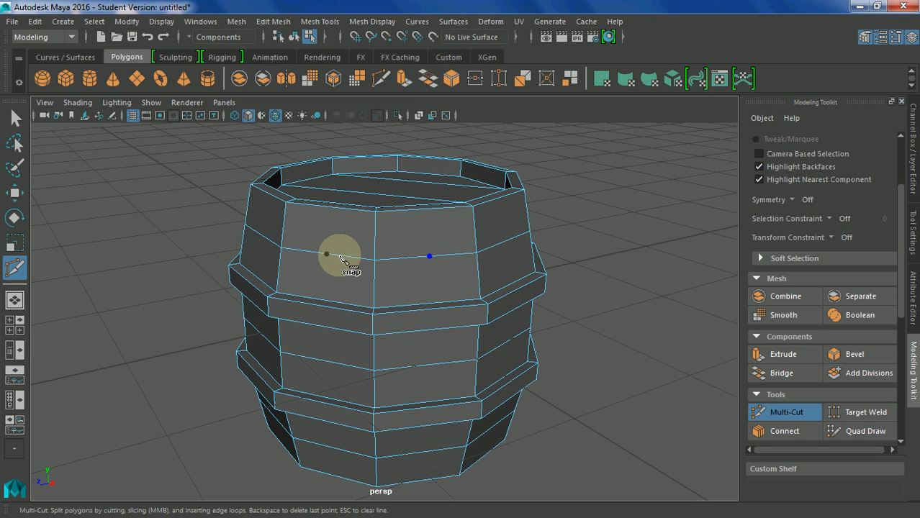
click(340, 257)
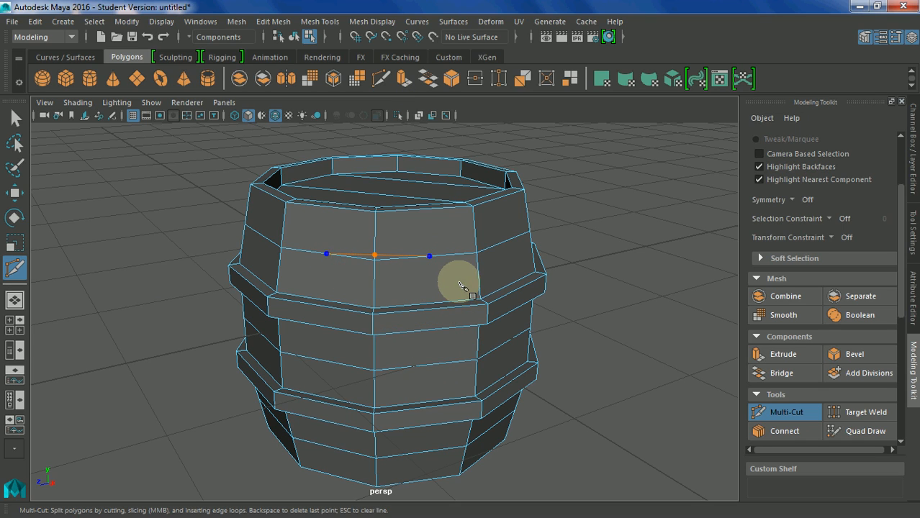
key(Escape)
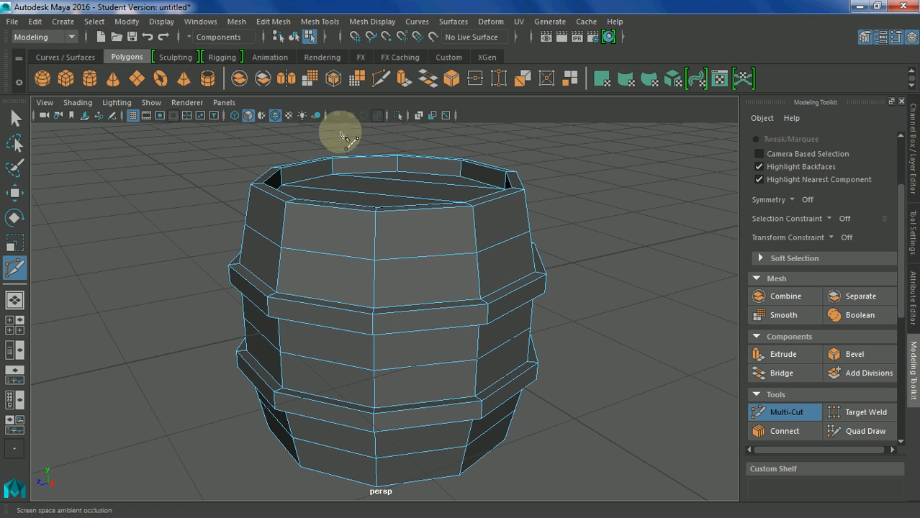
Step: Select the edge loop between the barrel's top rim and upper hoop and scale it outward in X and Z to about 1.022
key(q)
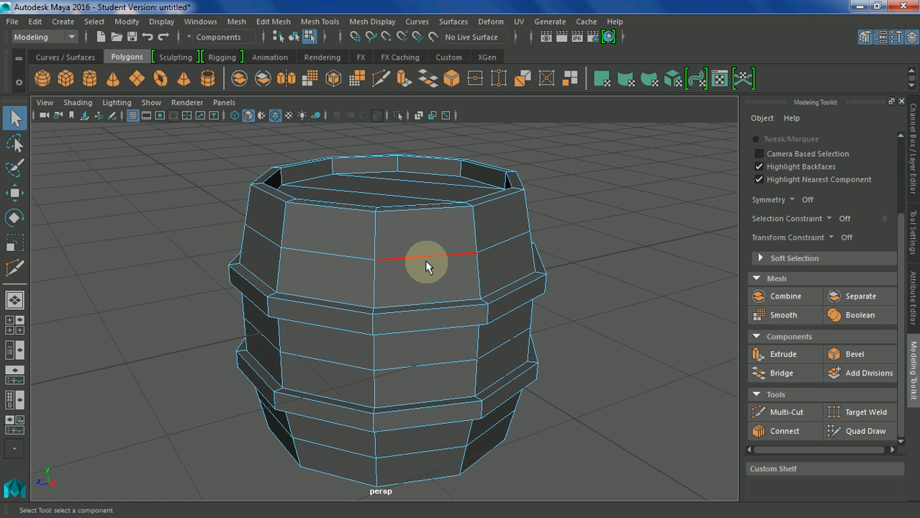
click(424, 257)
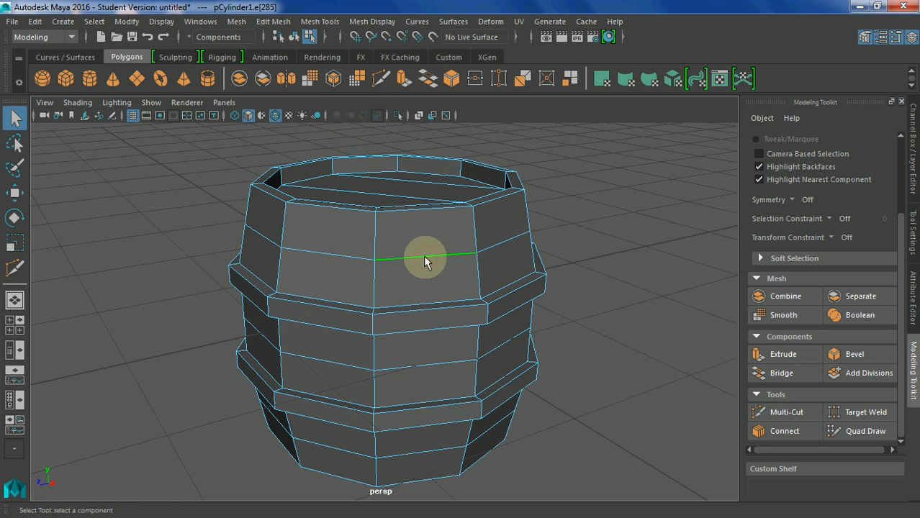
double_click(328, 255)
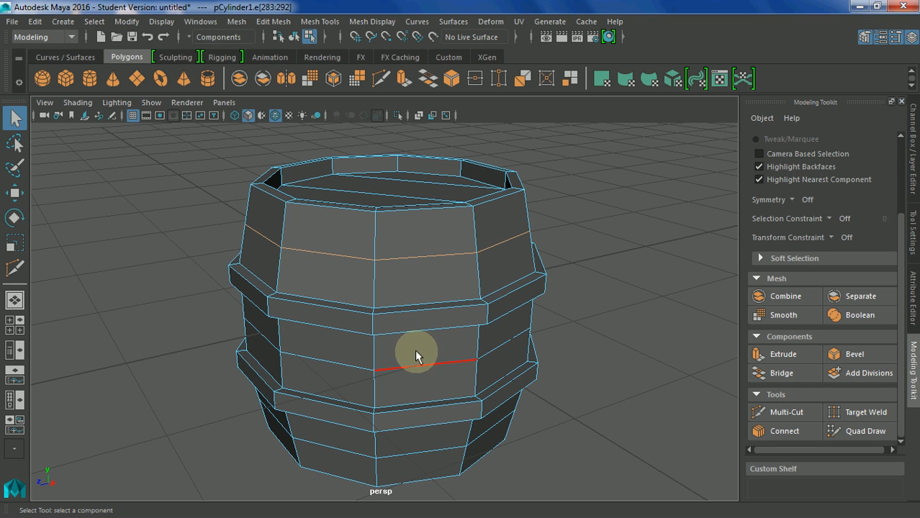
alt+drag(408, 367, 450, 345)
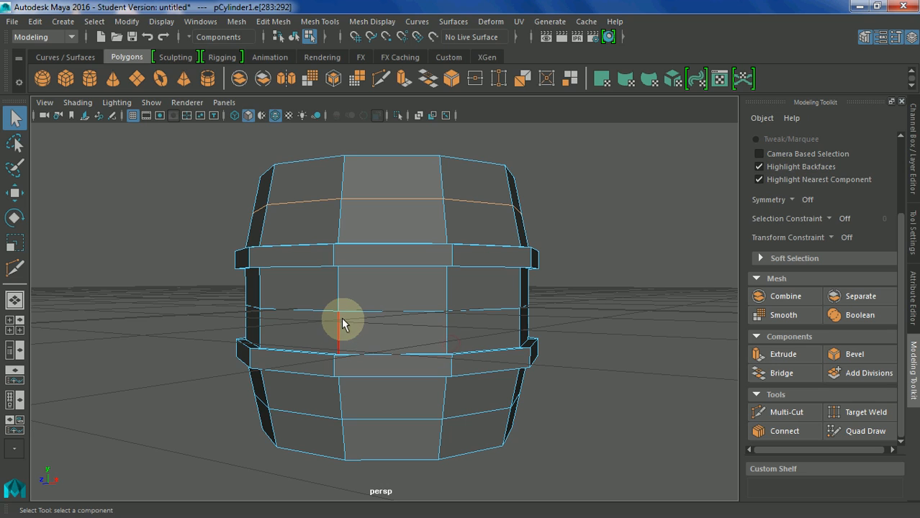
key(r)
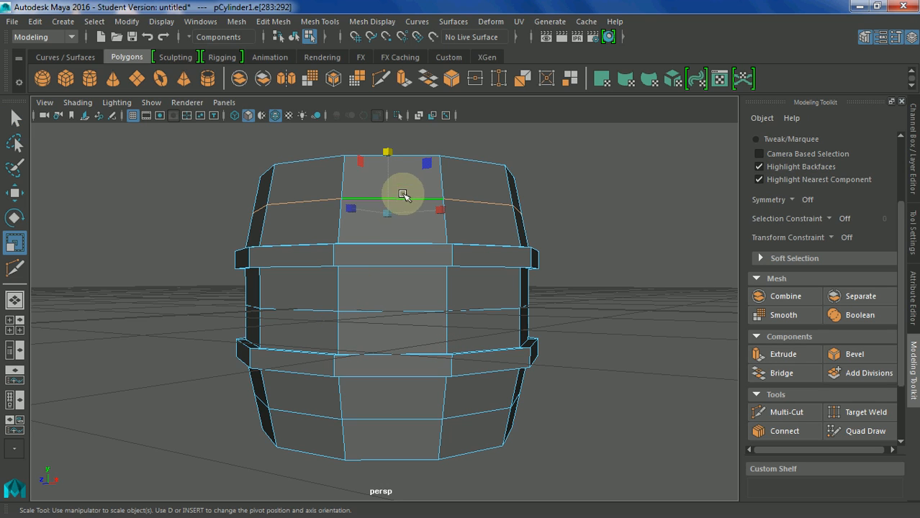
click(391, 213)
drag(391, 213, 394, 214)
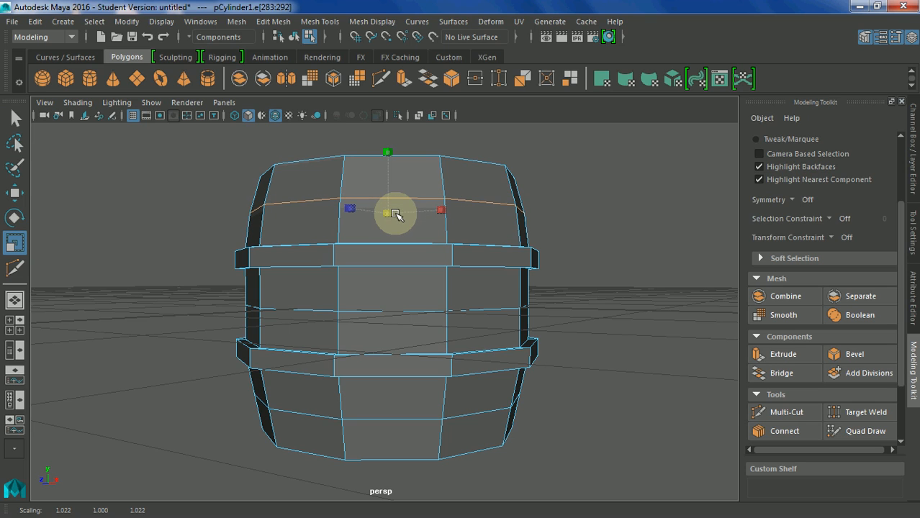
Step: Select the middle edge loop between the two hoops and scale it outward in X and Z to about 1.014
click(386, 311)
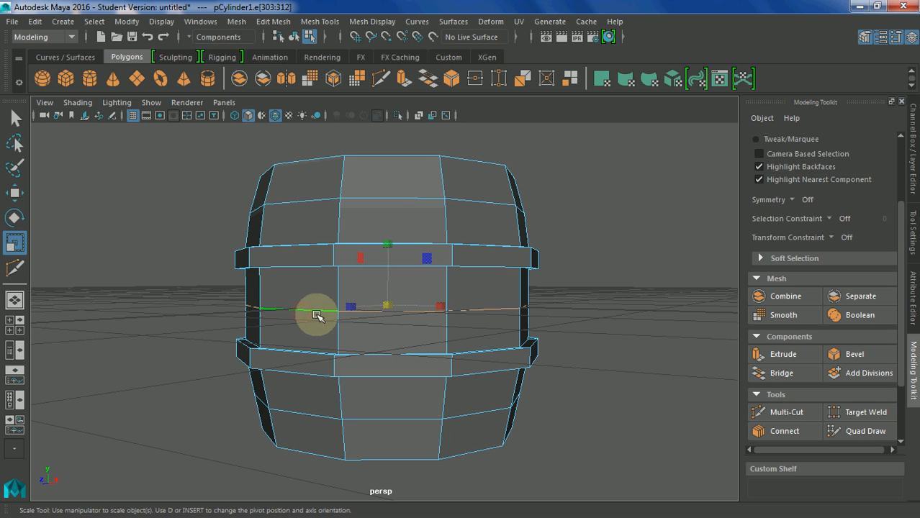
double_click(314, 313)
drag(391, 308, 395, 307)
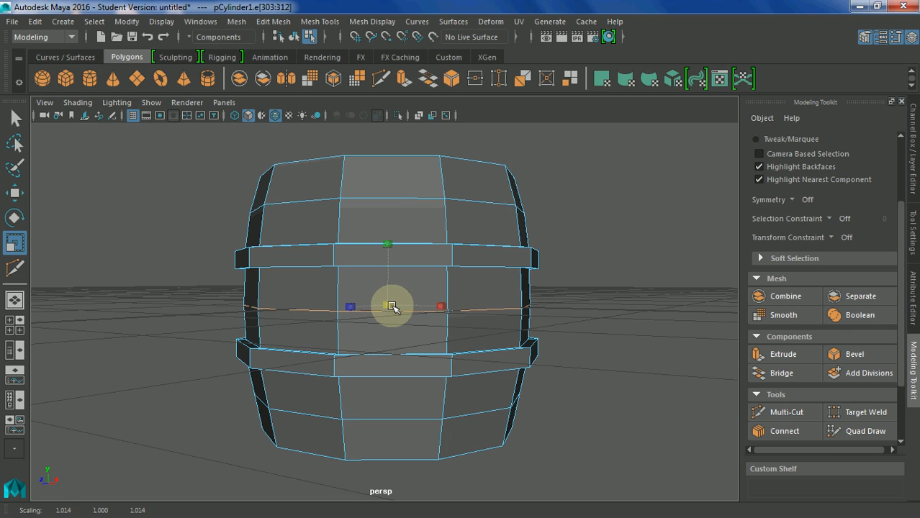
Step: Select the full edge loop below the lower hoop and scale it slightly outward in X and Z
click(399, 418)
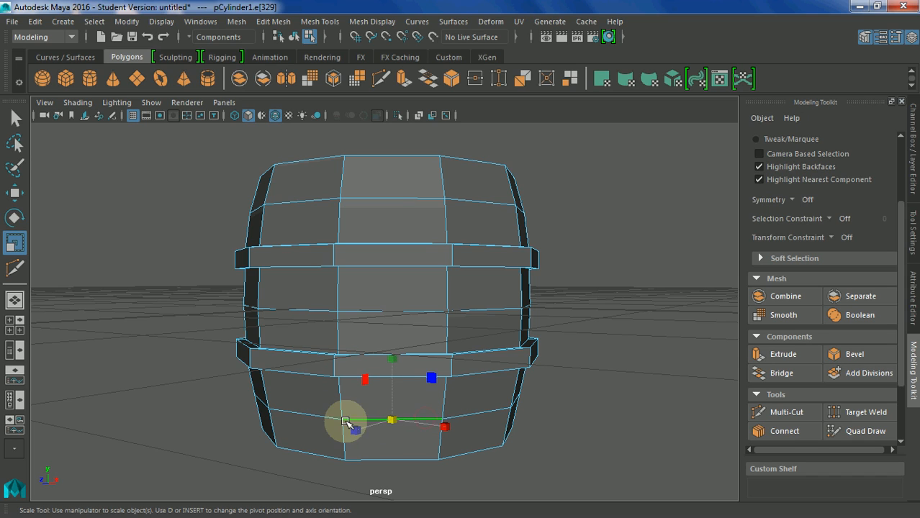
shift+click(322, 417)
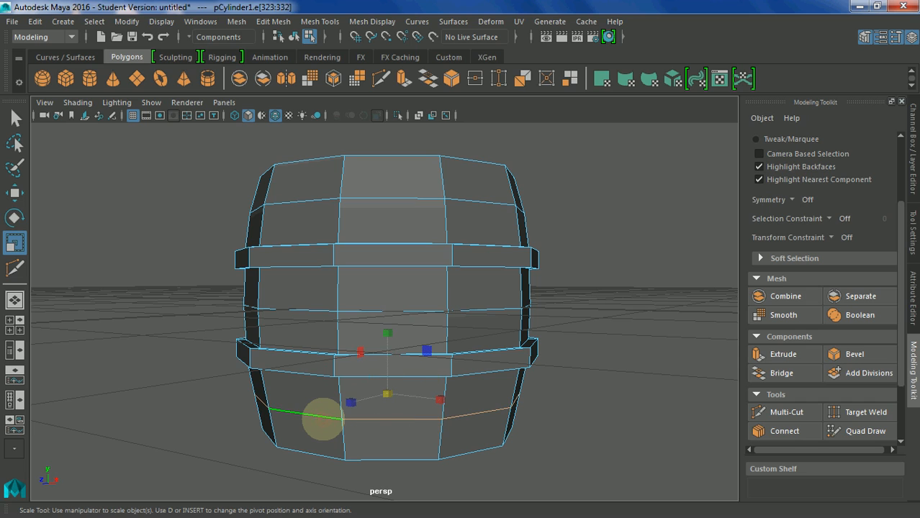
double_click(432, 417)
drag(391, 396, 395, 398)
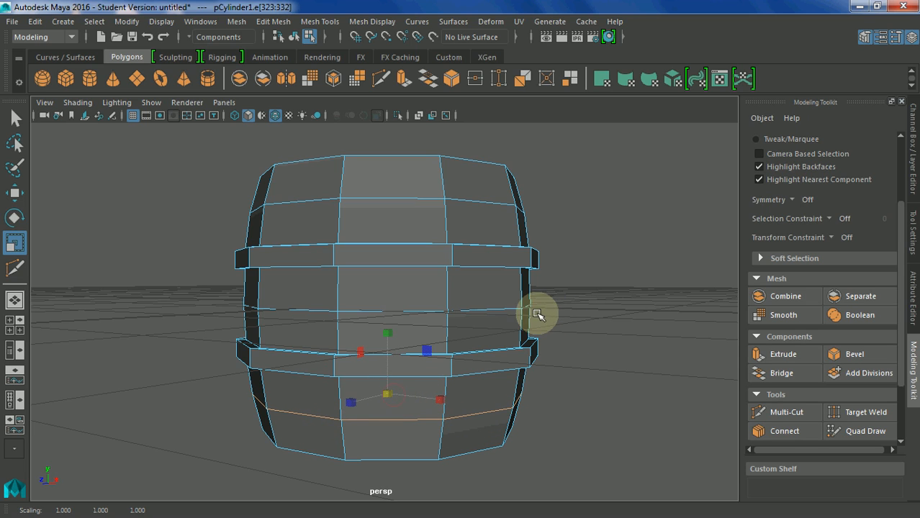
alt+drag(455, 294, 538, 342)
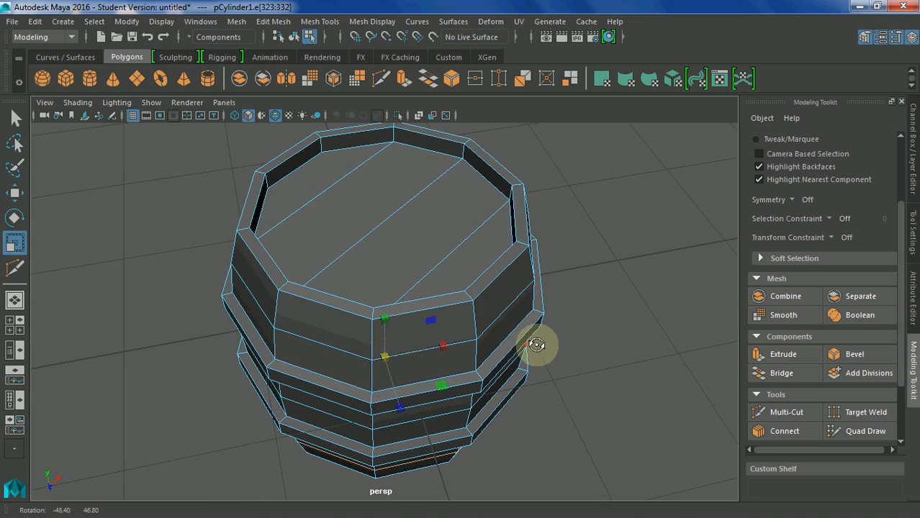